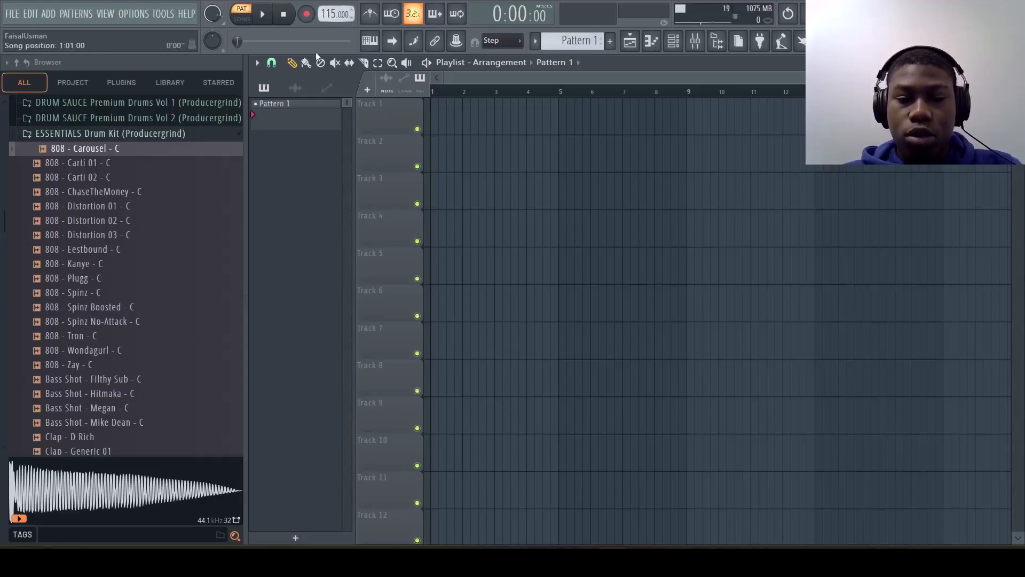
Step: Show the starred samples and raise the velocity of the last kick note in bar 2 of the IAP_Kick (8) pattern
{"action": "left_click", "coordinate": [219, 83]}
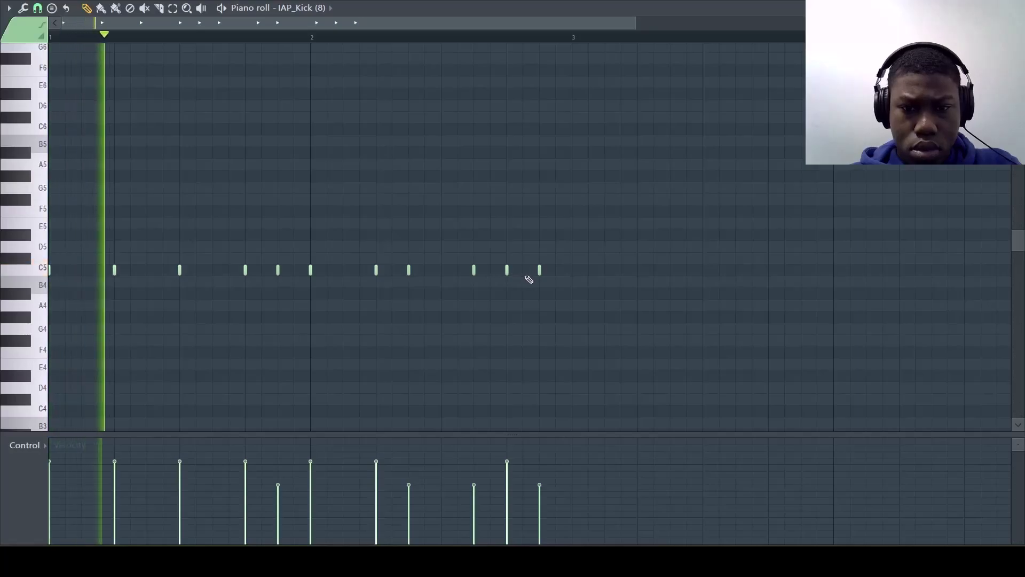
{"action": "left_click_drag", "start_coordinate": [540, 484], "coordinate": [540, 469]}
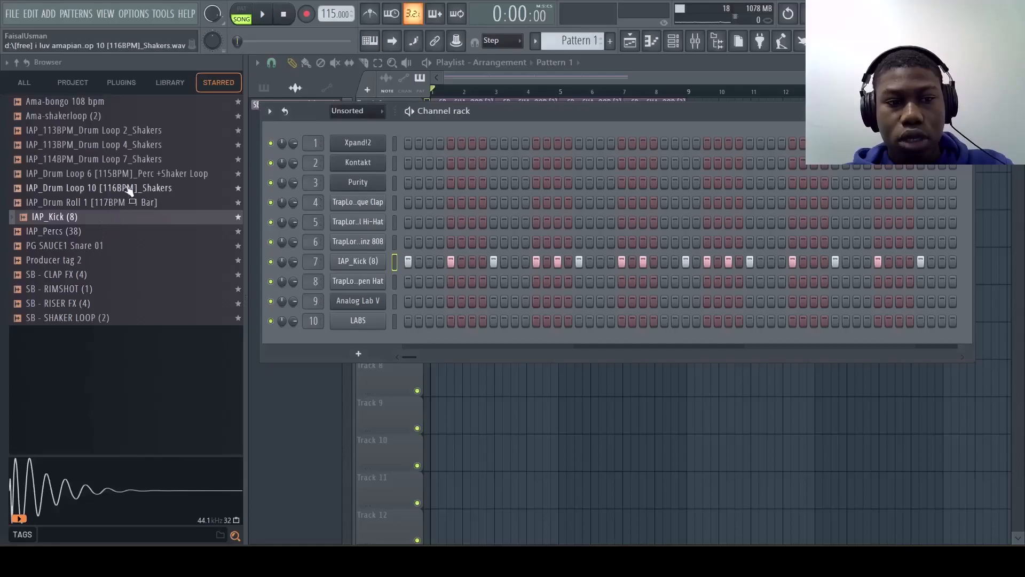
Step: Choose the SB - RIMSHOT (1) sample and add C5 rimshot notes on the fourth and thirteenth steps of bar 2
{"action": "left_click", "coordinate": [87, 289]}
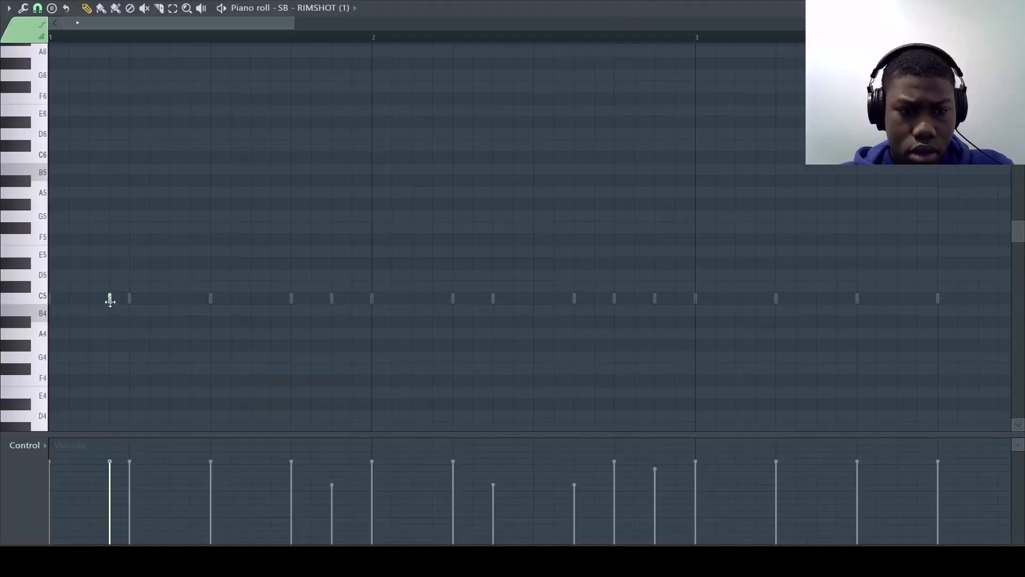
{"action": "key", "text": "space"}
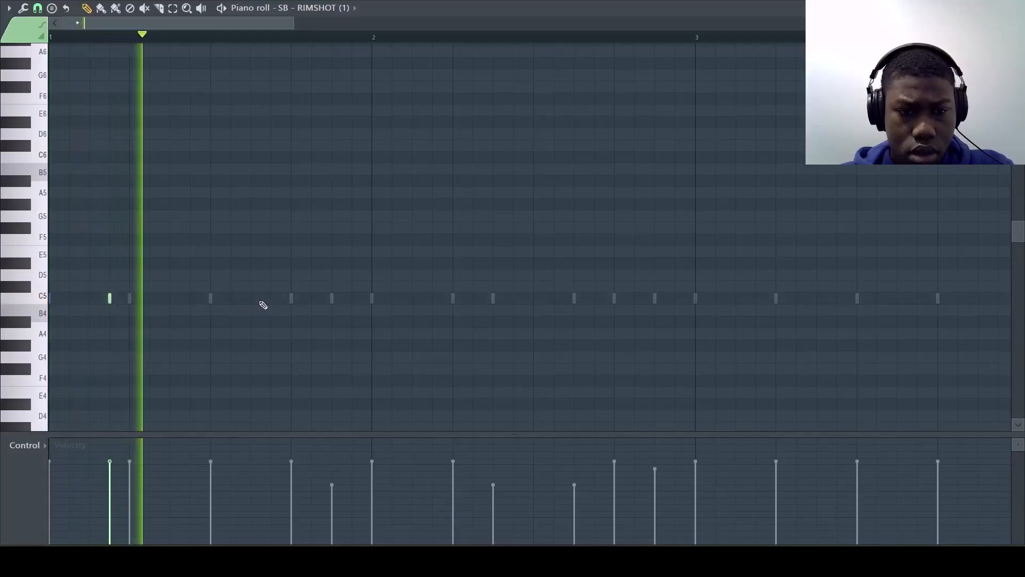
{"action": "left_click", "coordinate": [432, 298]}
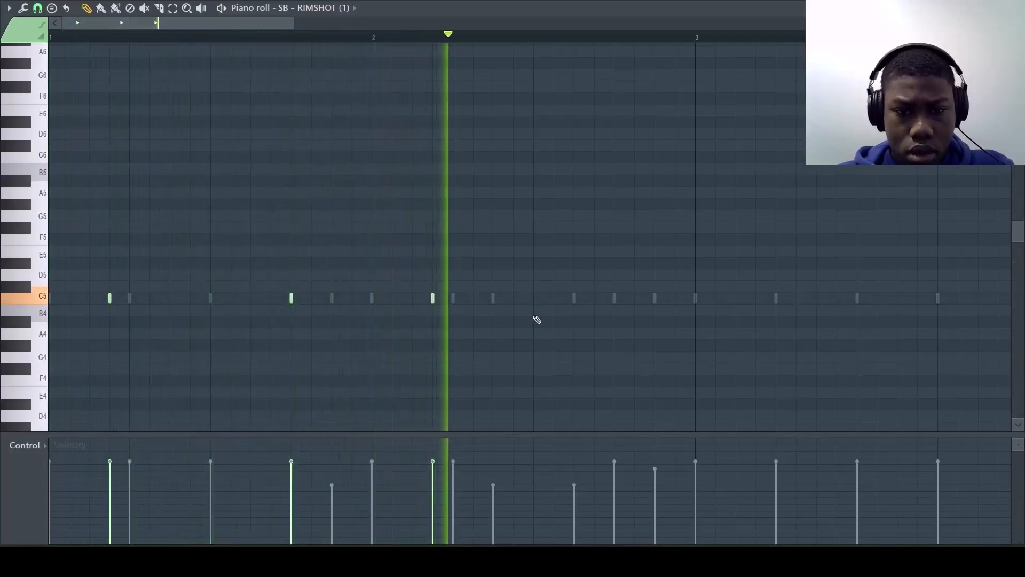
{"action": "left_click", "coordinate": [618, 297]}
{"action": "scroll", "coordinate": [620, 299], "scroll_direction": "right", "scroll_amount": 3}
{"action": "scroll", "coordinate": [620, 299], "scroll_direction": "down", "scroll_amount": 2}
{"action": "key", "text": "space"}
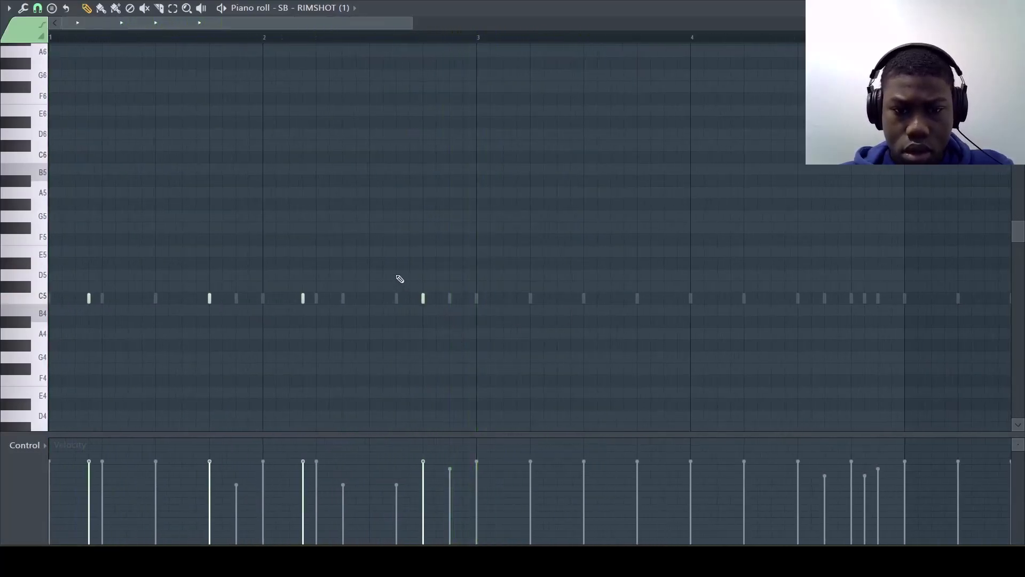
Step: Duplicate the two-bar rimshot pattern twice to fill eight bars
{"action": "key", "text": "ctrl+b"}
{"action": "key", "text": "ctrl+b"}
{"action": "scroll", "coordinate": [91, 300], "scroll_direction": "down", "scroll_amount": 4}
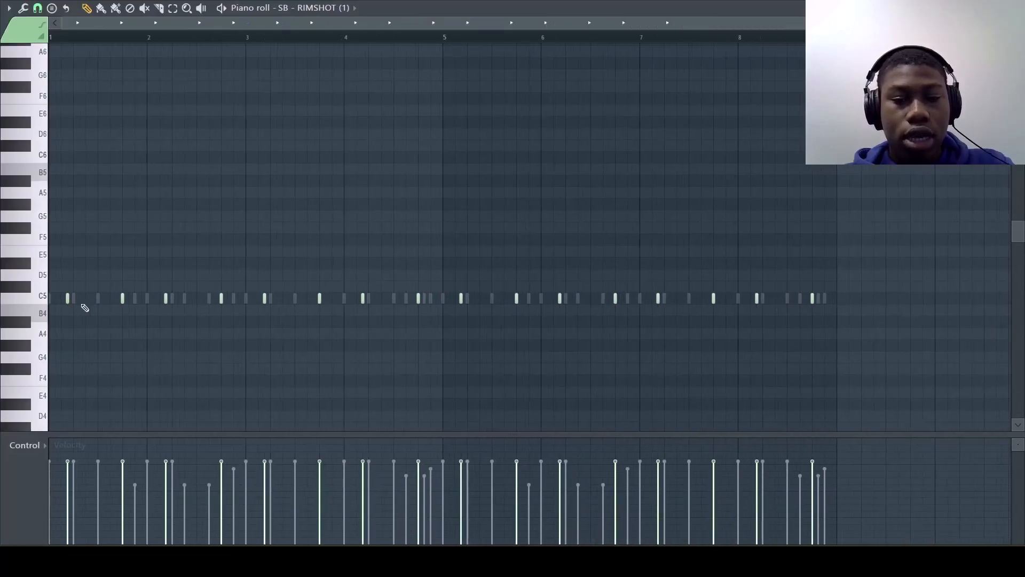
{"action": "scroll", "coordinate": [64, 325], "scroll_direction": "up", "scroll_amount": 2}
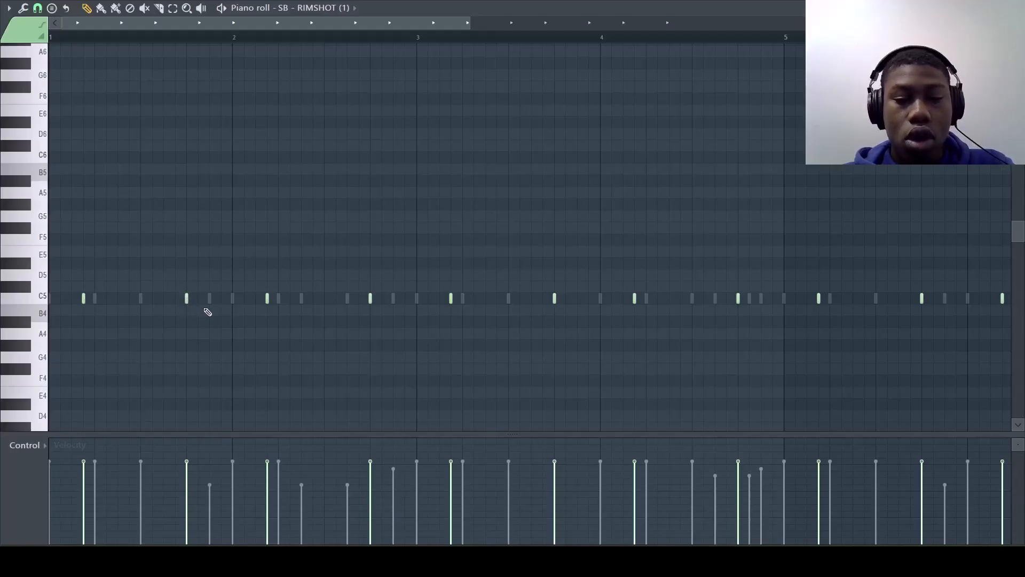
{"action": "scroll", "coordinate": [207, 312], "scroll_direction": "down", "scroll_amount": 2}
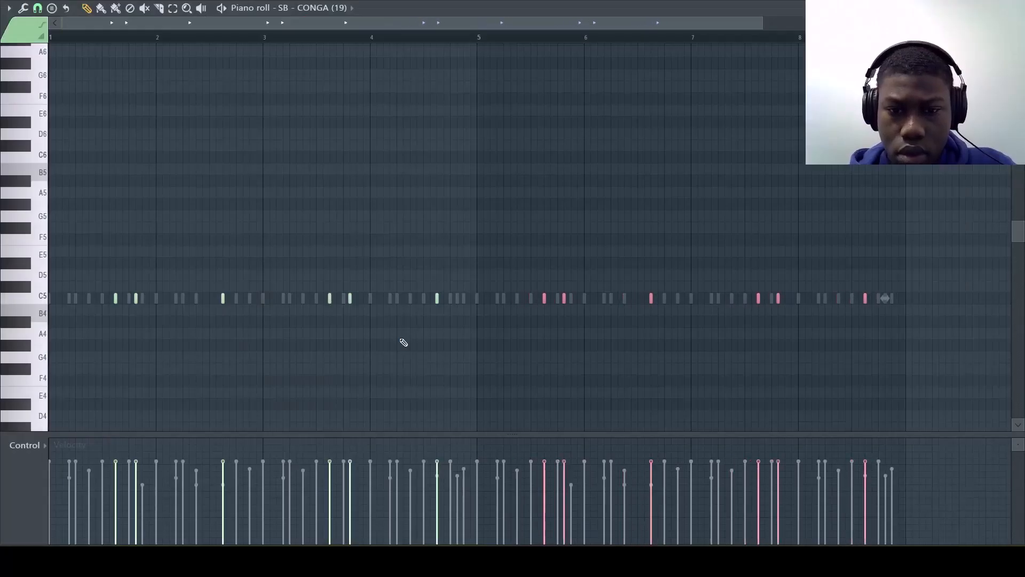
Step: Play the beat and audition the conga samples from SB - CONGA (20) onward
{"action": "key", "text": "space"}
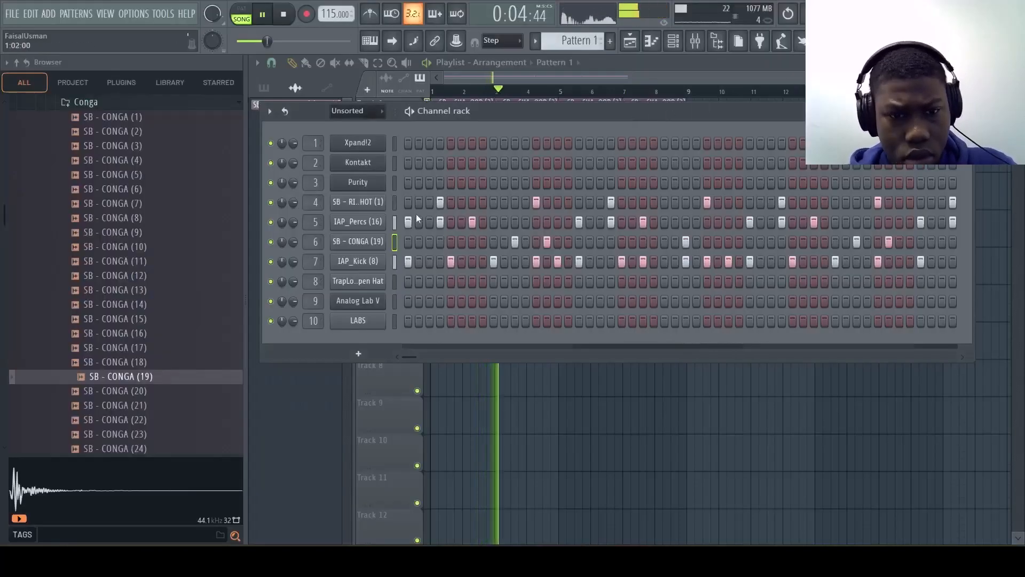
{"action": "left_click", "coordinate": [144, 394]}
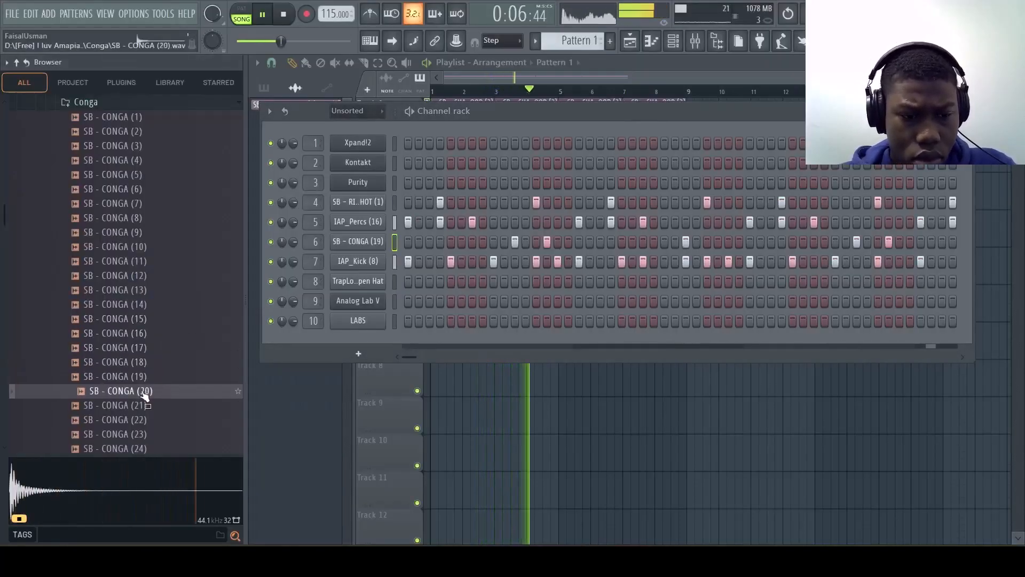
{"action": "key", "text": "Down"}
{"action": "key", "text": "Down"}
{"action": "key", "text": "Down"}
{"action": "key", "text": "Down"}
{"action": "key", "text": "Up"}
{"action": "key", "text": "Down"}
{"action": "key", "text": "Down"}
{"action": "key", "text": "Down"}
{"action": "key", "text": "Down"}
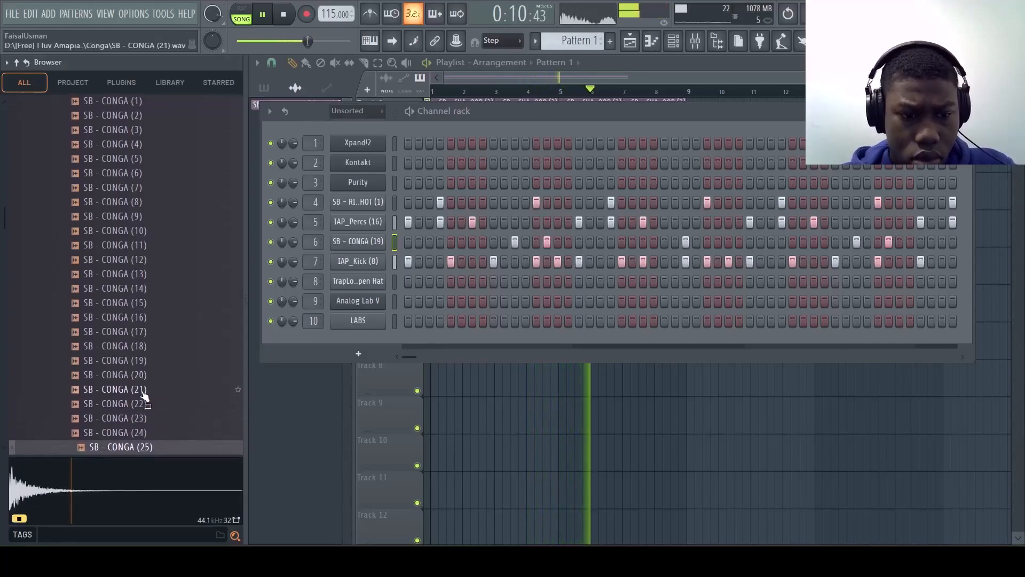
{"action": "key", "text": "Down"}
{"action": "key", "text": "Up"}
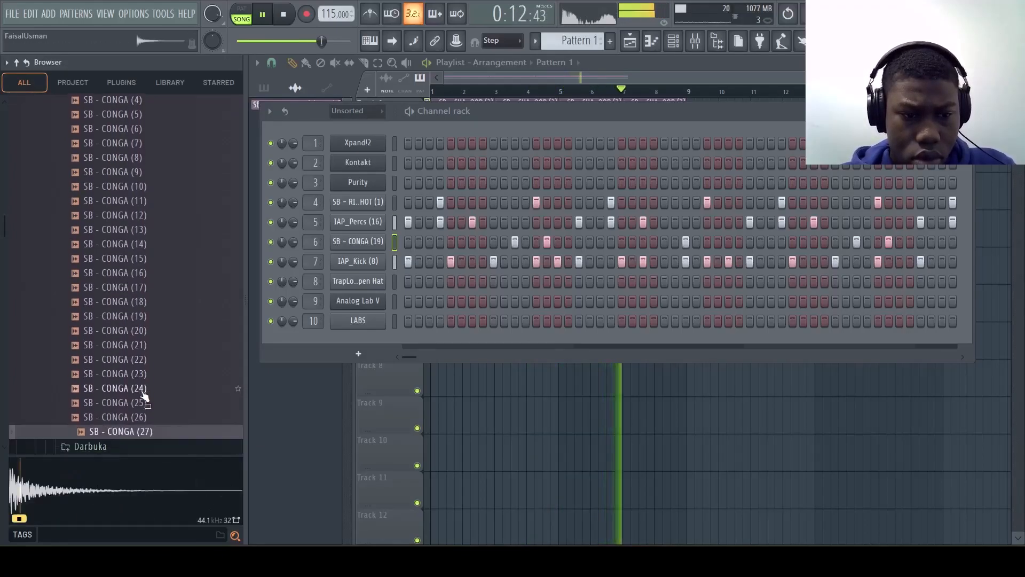
Step: Collapse the Conga folder and look through the neighbouring drum folders for another percussion sound
{"action": "key", "text": "Left"}
{"action": "key", "text": "Down"}
{"action": "key", "text": "Down"}
{"action": "key", "text": "Down"}
{"action": "key", "text": "Down"}
{"action": "key", "text": "Down"}
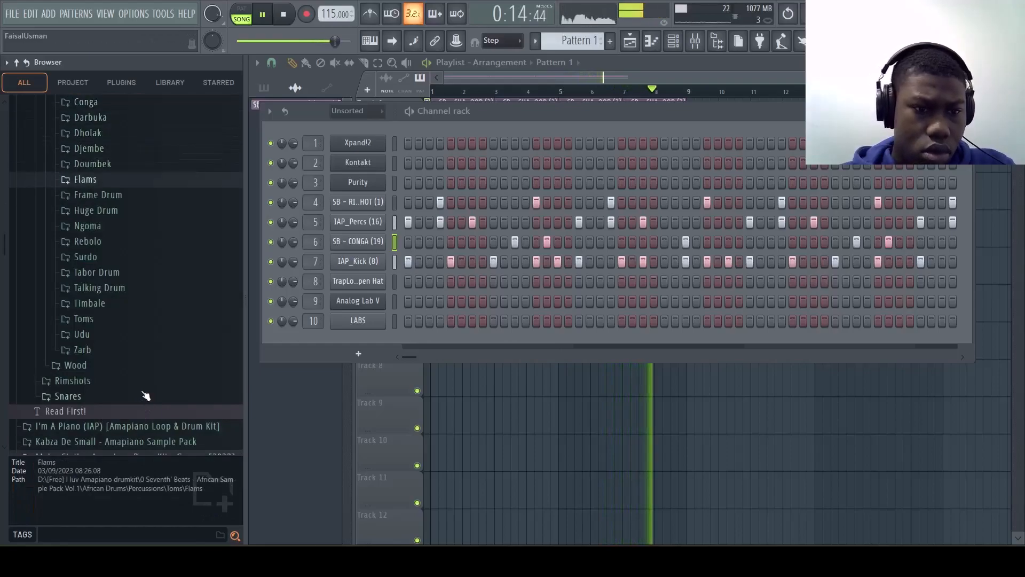
{"action": "key", "text": "Up"}
{"action": "key", "text": "Up"}
{"action": "key", "text": "Up"}
{"action": "key", "text": "Up"}
{"action": "key", "text": "Up"}
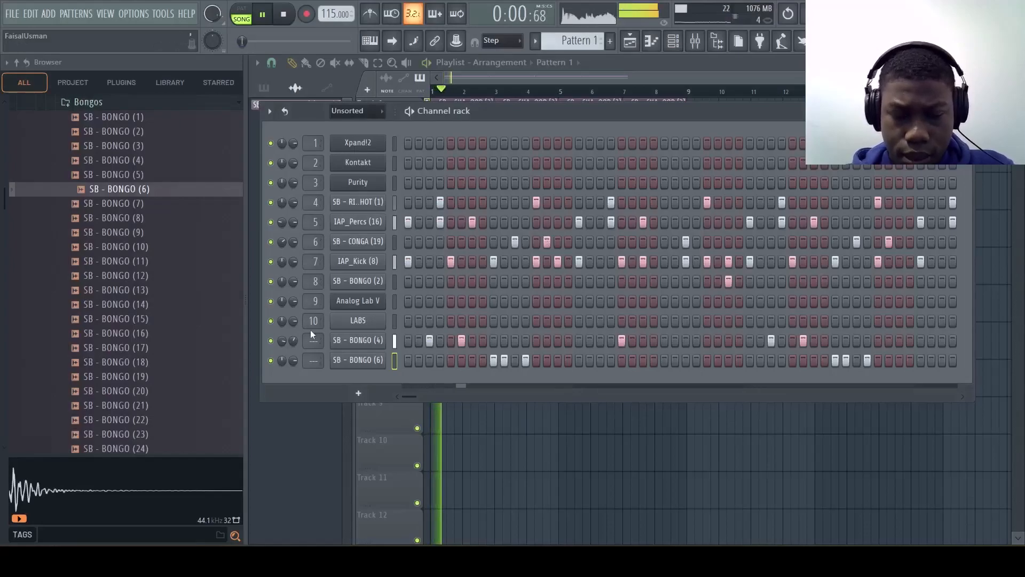
Step: Audition the bongo samples from SB - BONGO (7) through SB - BONGO (19) over the playing beat
{"action": "left_click", "coordinate": [124, 206]}
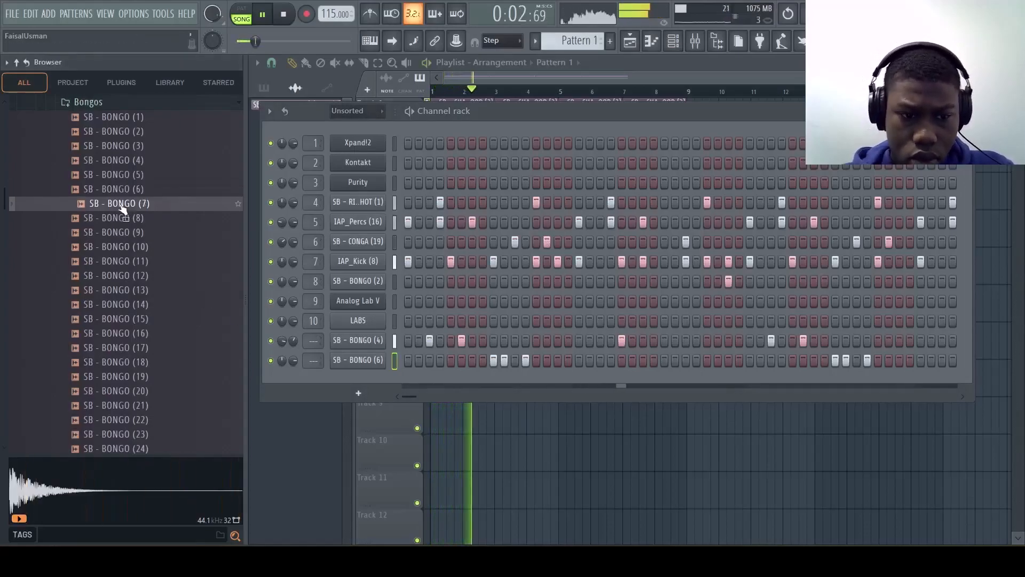
{"action": "key", "text": "Down"}
{"action": "key", "text": "Down"}
{"action": "key", "text": "Down"}
{"action": "key", "text": "Down"}
{"action": "key", "text": "Down"}
{"action": "key", "text": "Down"}
{"action": "key", "text": "Down"}
{"action": "key", "text": "Down"}
{"action": "key", "text": "Down"}
{"action": "key", "text": "Down"}
{"action": "key", "text": "Down"}
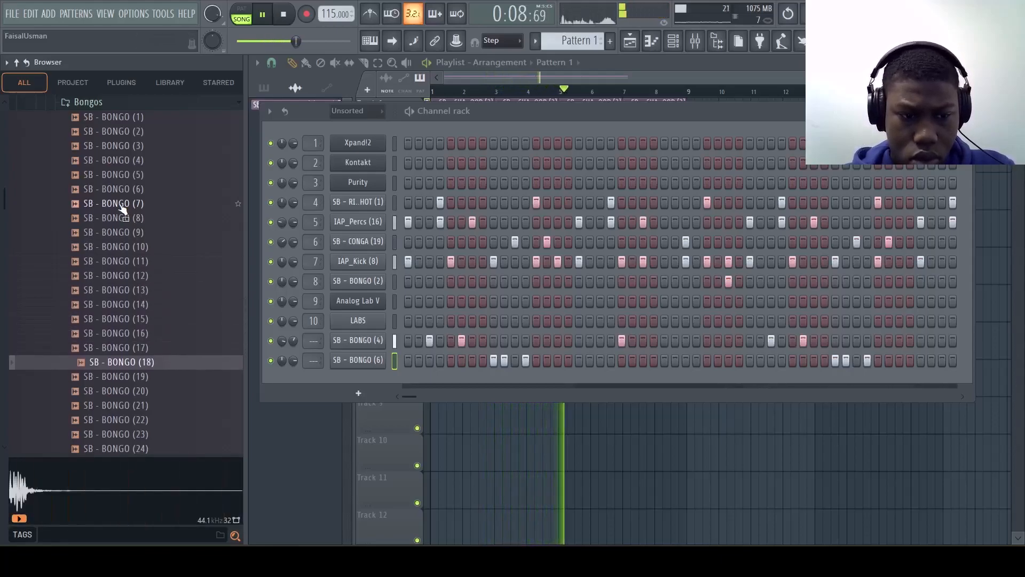
{"action": "key", "text": "Down"}
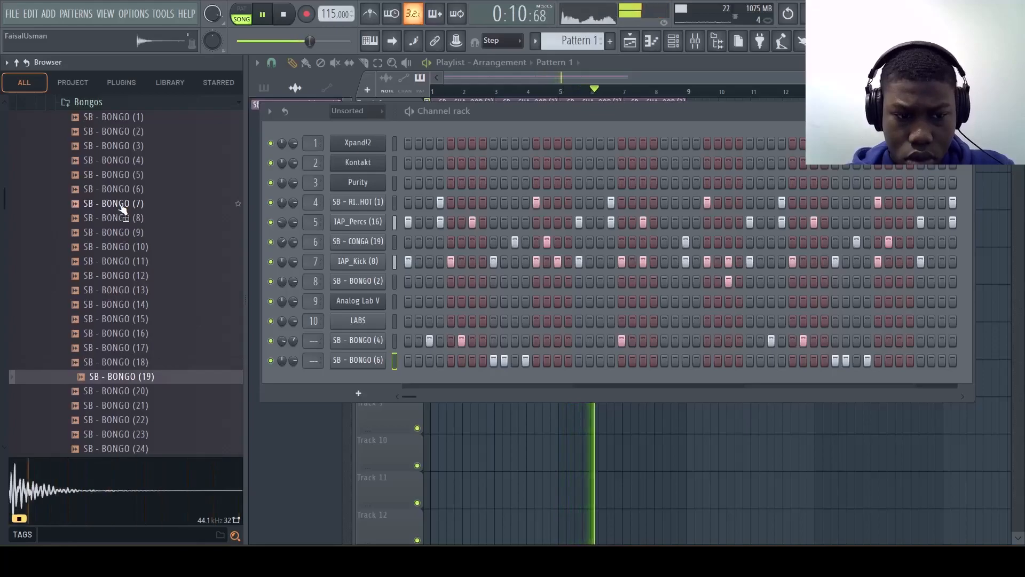
Step: Add SB - BONGO (19) as a channel with hits on steps 15, 17 and 18, and open its piano roll
{"action": "left_click_drag", "start_coordinate": [347, 408], "coordinate": [580, 373]}
{"action": "left_click", "coordinate": [558, 383]}
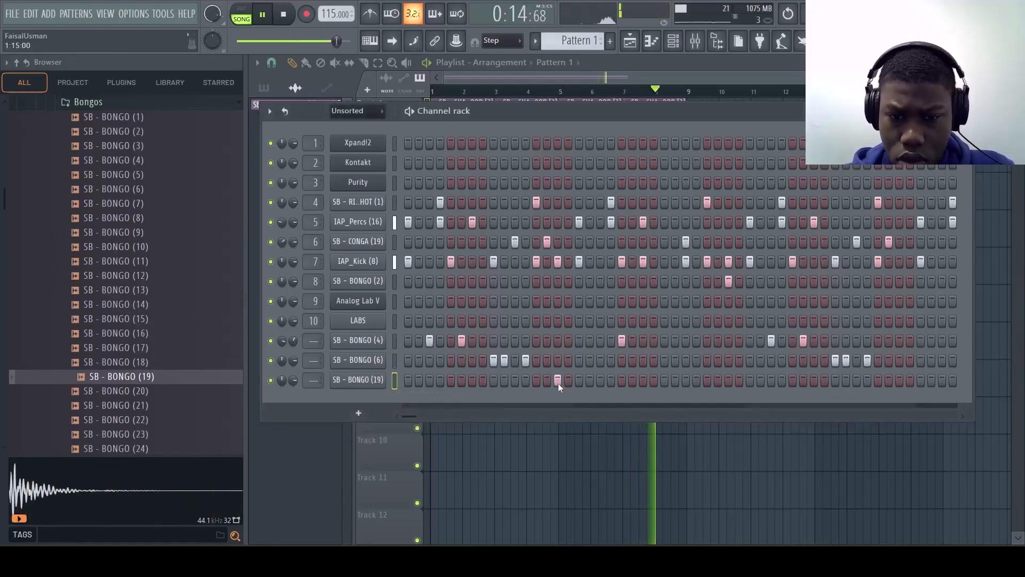
{"action": "left_click", "coordinate": [578, 380]}
{"action": "left_click", "coordinate": [589, 380]}
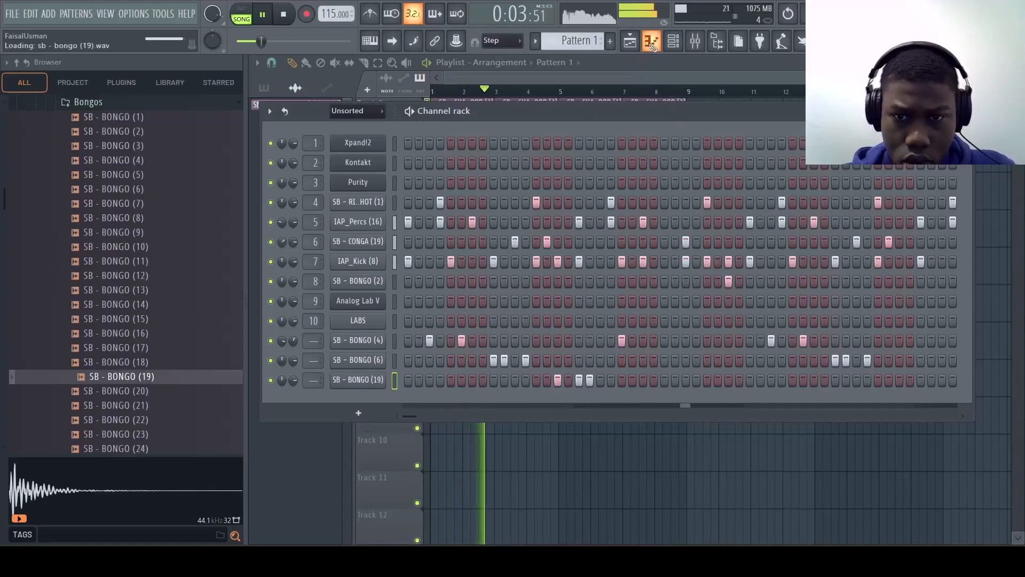
{"action": "left_click", "coordinate": [651, 42]}
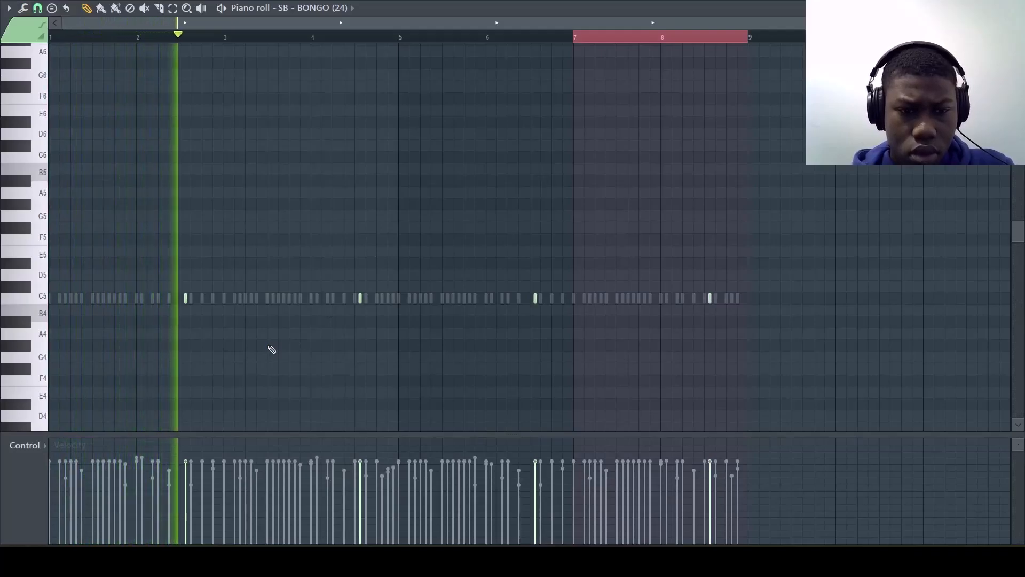
Step: Close the SB - BONGO (24) piano roll and, with playback stopped, move the Channel rack below the first playlist tracks
{"action": "left_click", "coordinate": [1017, 8]}
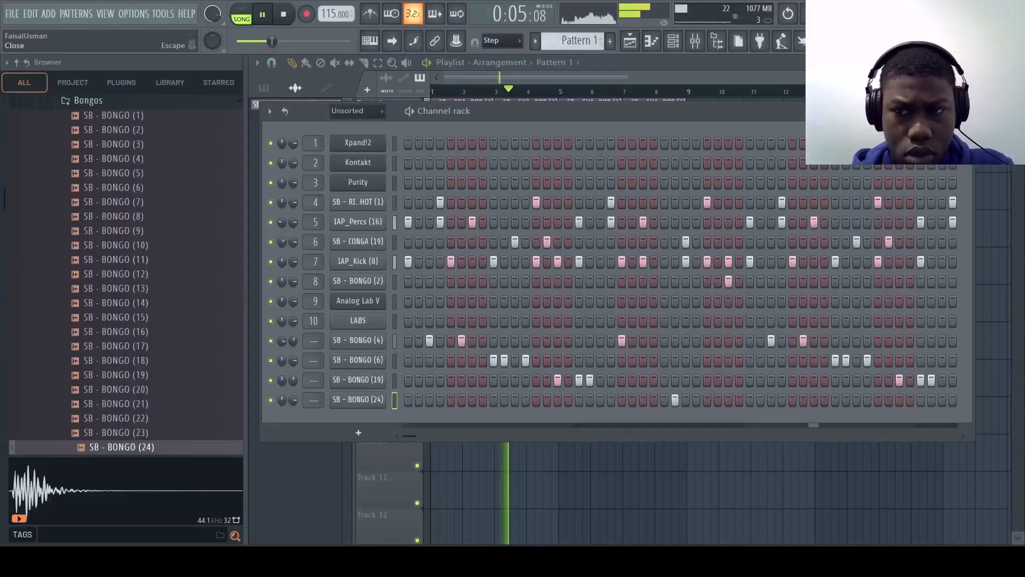
{"action": "key", "text": "space"}
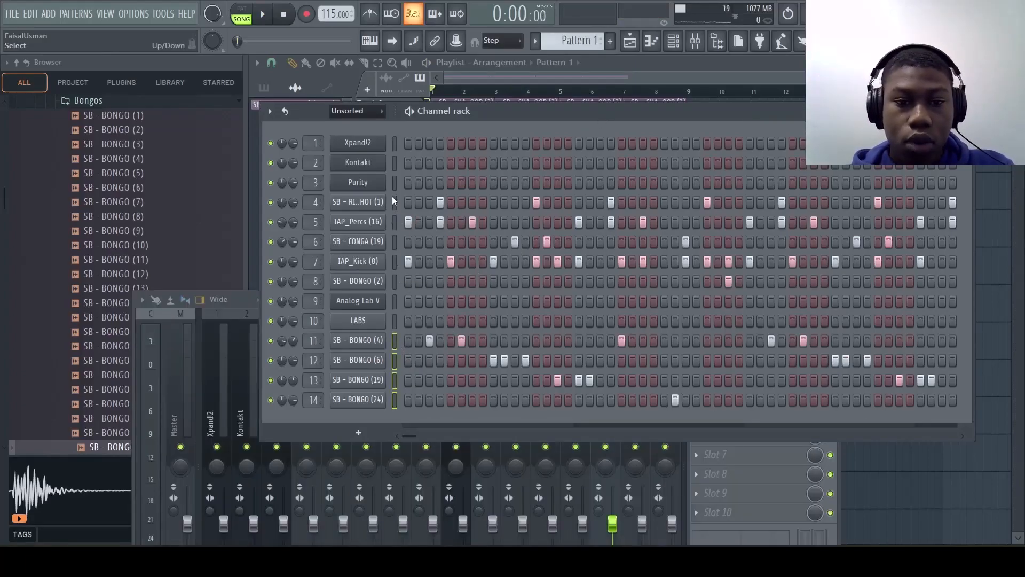
{"action": "left_click_drag", "start_coordinate": [463, 115], "coordinate": [457, 177]}
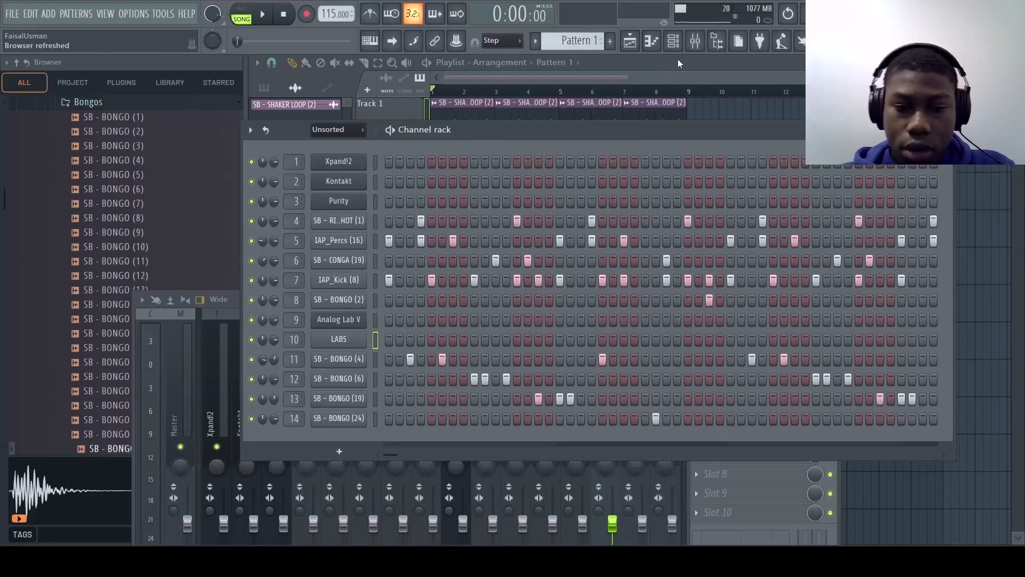
Step: In the LABS piano roll, complete the bar 2 melody with G5 on beat three and F#5 on beat four
{"action": "left_click", "coordinate": [656, 48]}
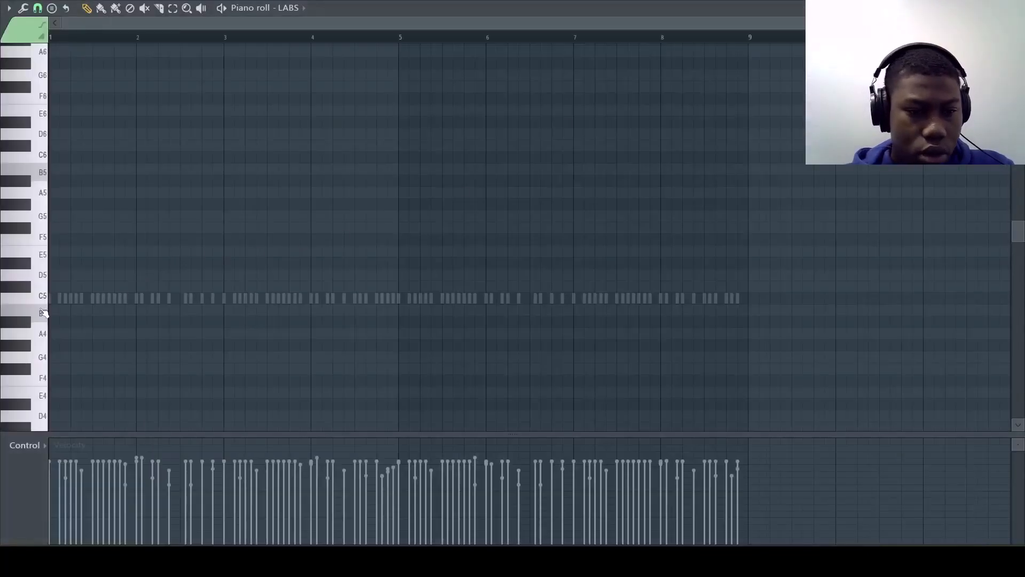
{"action": "key", "text": "space"}
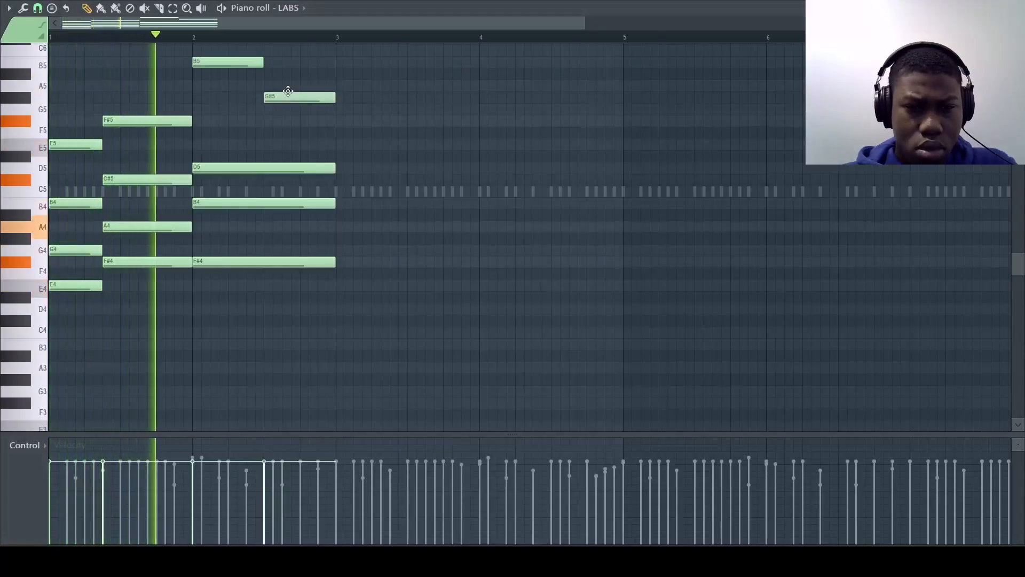
{"action": "left_click_drag", "start_coordinate": [287, 91], "coordinate": [280, 110]}
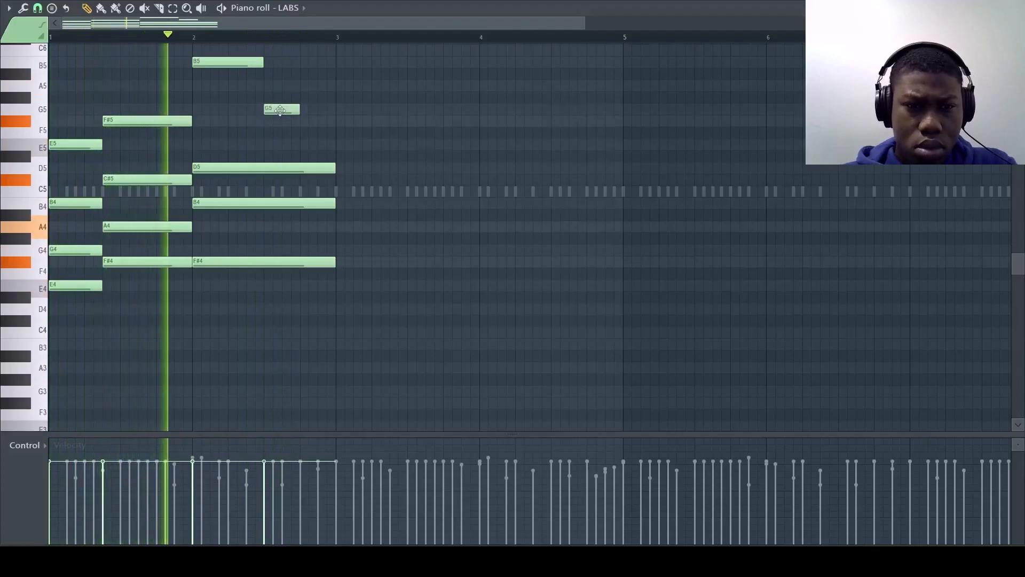
{"action": "left_click", "coordinate": [307, 121]}
Step: Duplicate the two-bar LABS chords and melody into bars 3 and 4, then clear the selection and stop playback
{"action": "key", "text": "ctrl+b"}
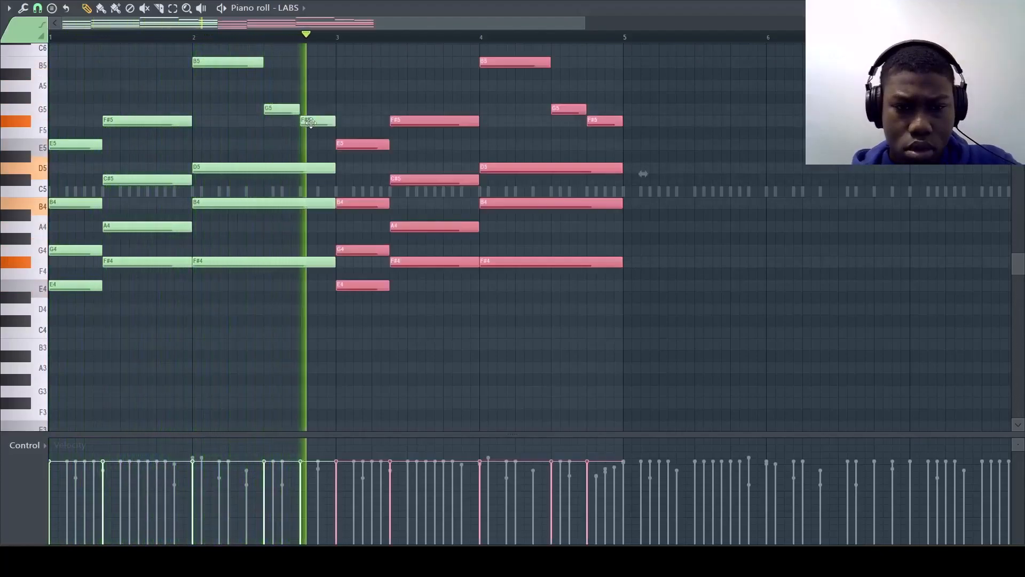
{"action": "left_click", "coordinate": [400, 369]}
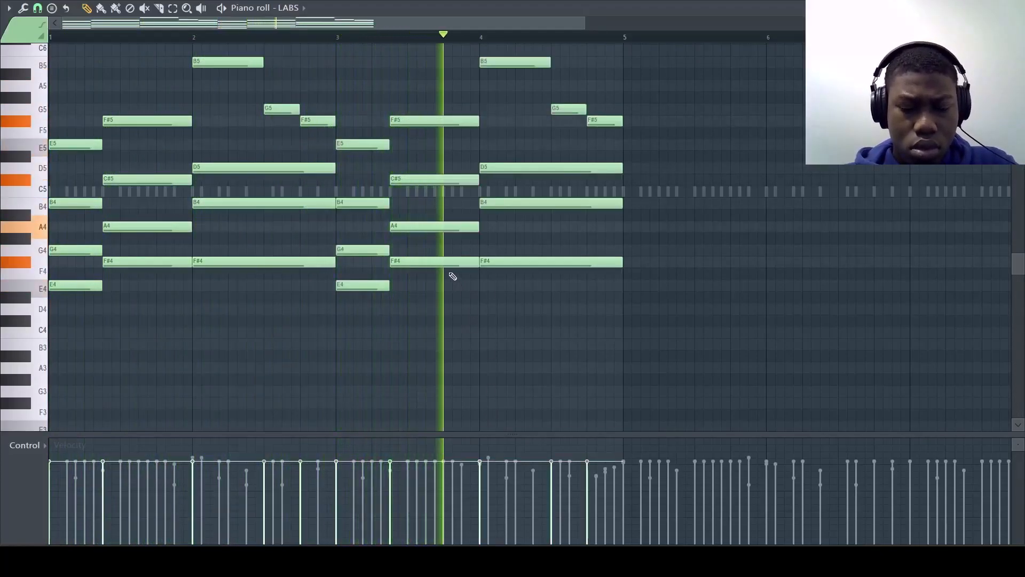
{"action": "key", "text": "space"}
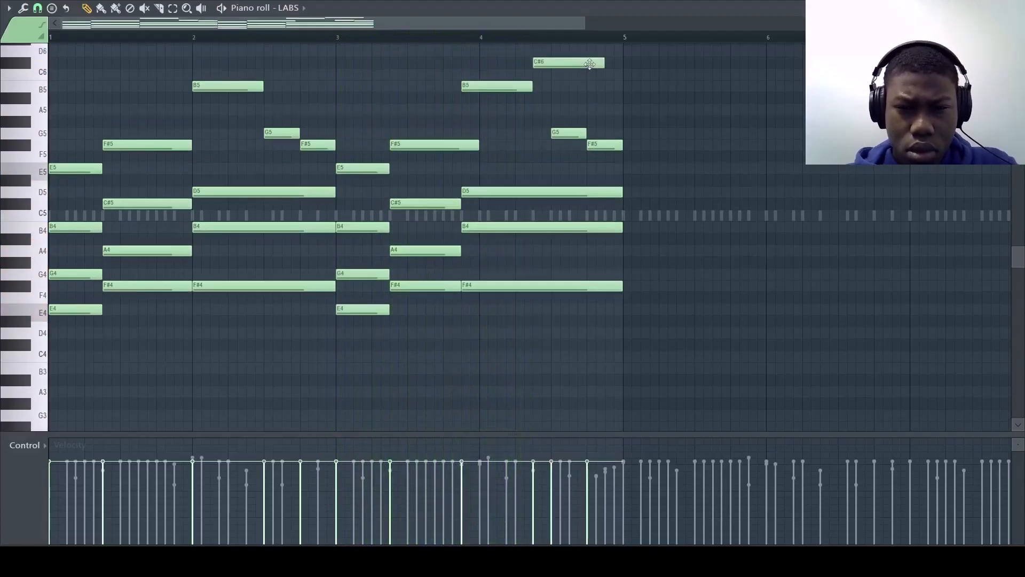
Step: Shorten the C#6 note in bar 4 to end where the G5 note starts, and move it down to A5
{"action": "key", "text": "space"}
{"action": "left_click_drag", "start_coordinate": [602, 63], "coordinate": [551, 63]}
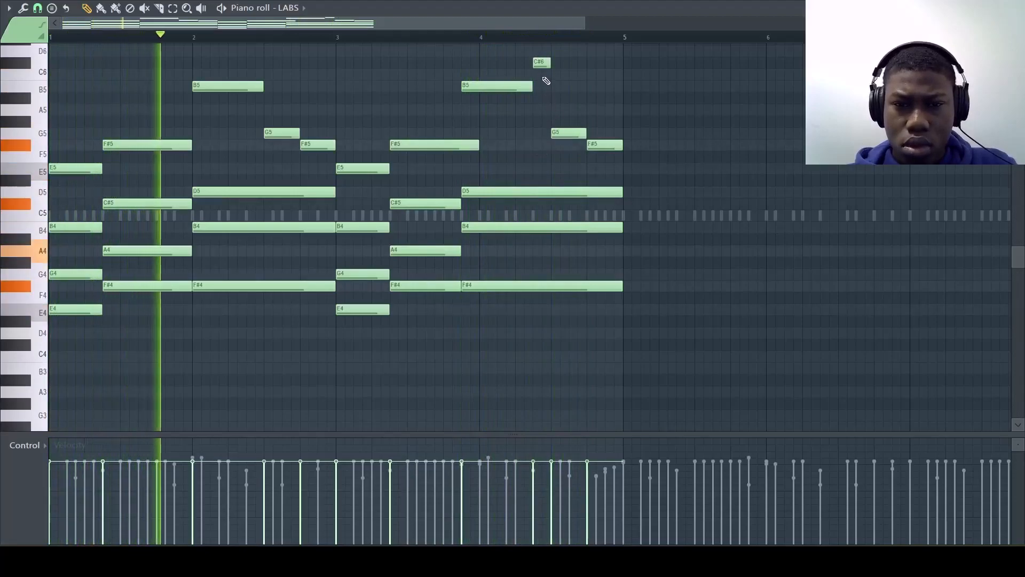
{"action": "left_click_drag", "start_coordinate": [541, 63], "coordinate": [537, 113]}
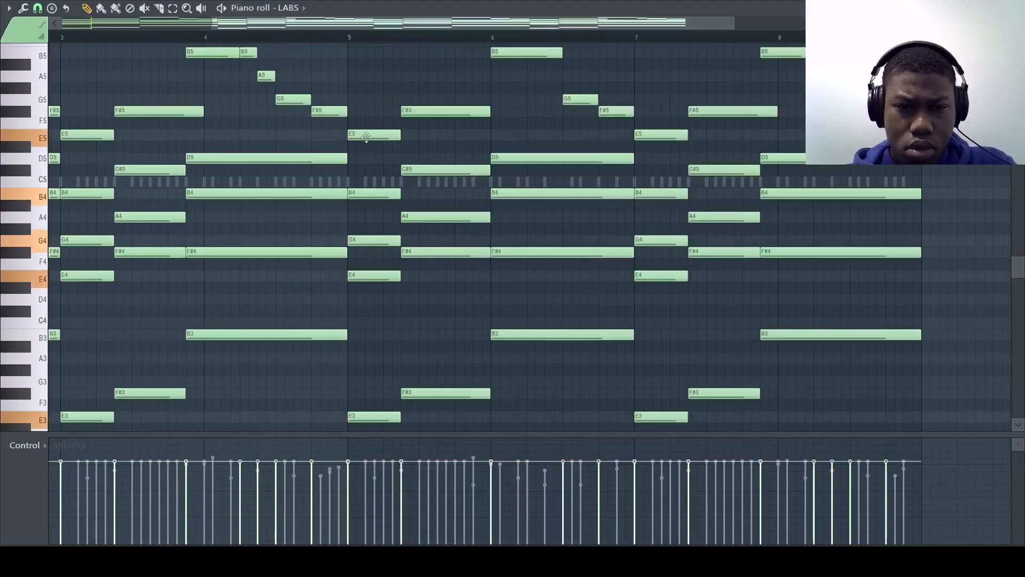
Step: Add a G5 melody note at the start of bar 5 and lower the B5 note at the start of bar 6 to A5
{"action": "scroll", "coordinate": [481, 135], "scroll_direction": "up", "scroll_amount": 1}
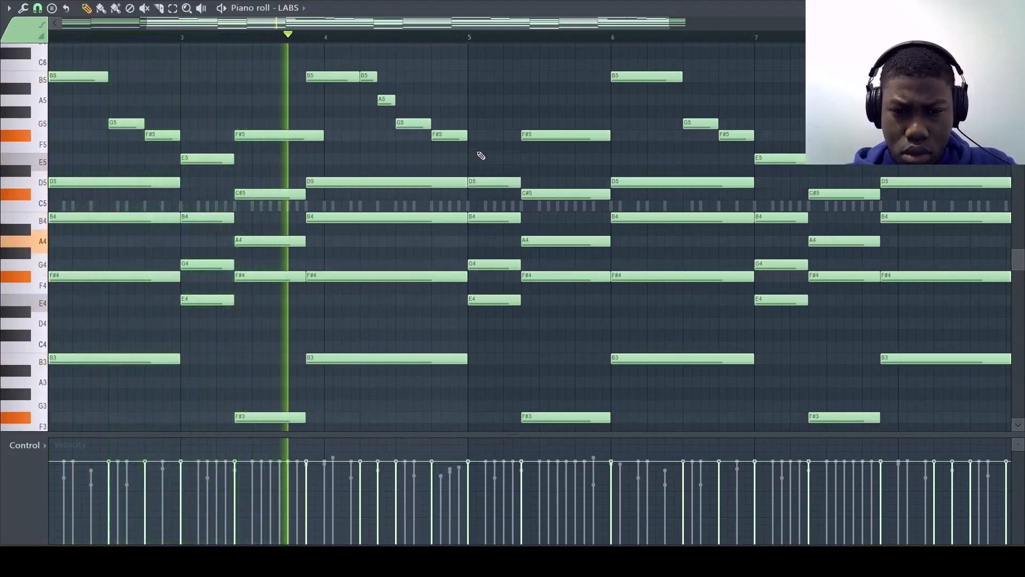
{"action": "left_click", "coordinate": [474, 124]}
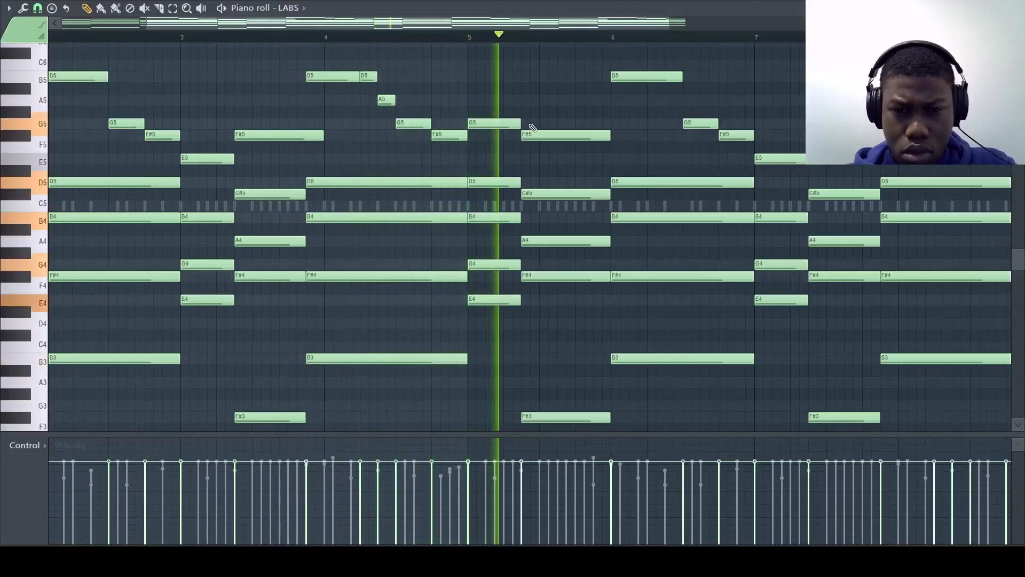
{"action": "scroll", "coordinate": [587, 136], "scroll_direction": "right", "scroll_amount": 2}
{"action": "key", "text": "space"}
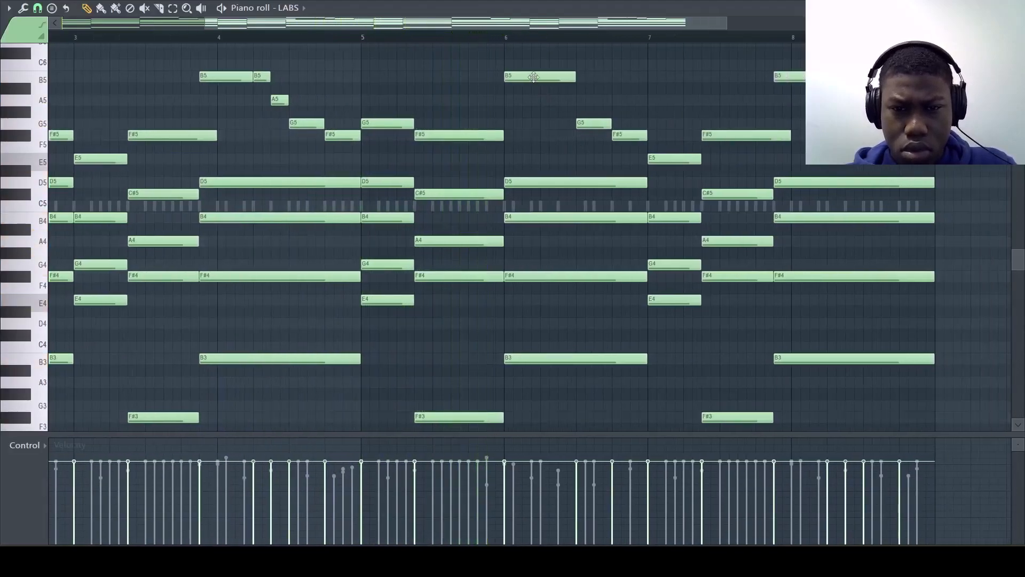
{"action": "left_click_drag", "start_coordinate": [534, 108], "coordinate": [537, 98]}
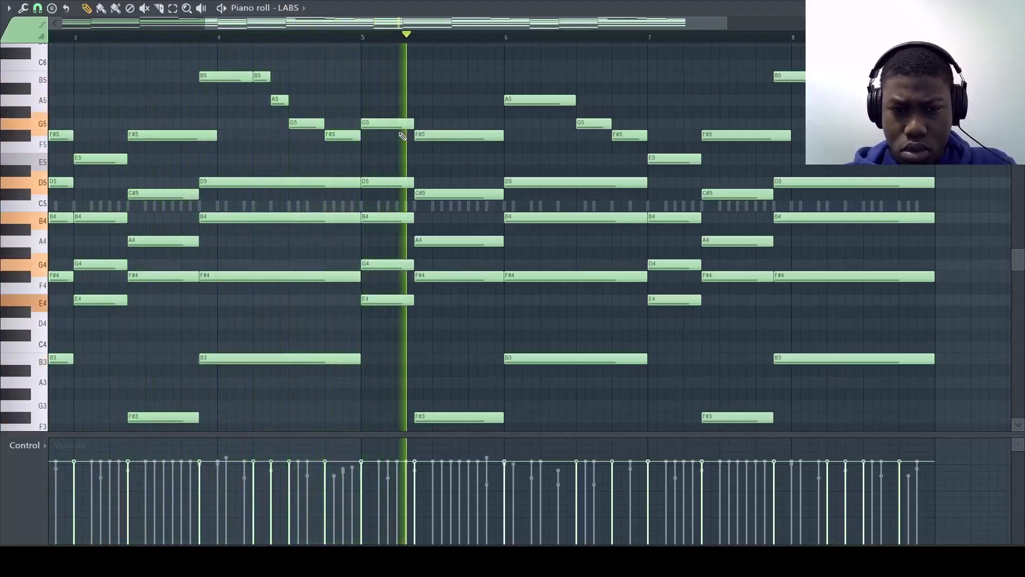
Step: Try an extra F#5 note below the A5 at the start of bar 6, audition it, and remove it
{"action": "key", "text": "space"}
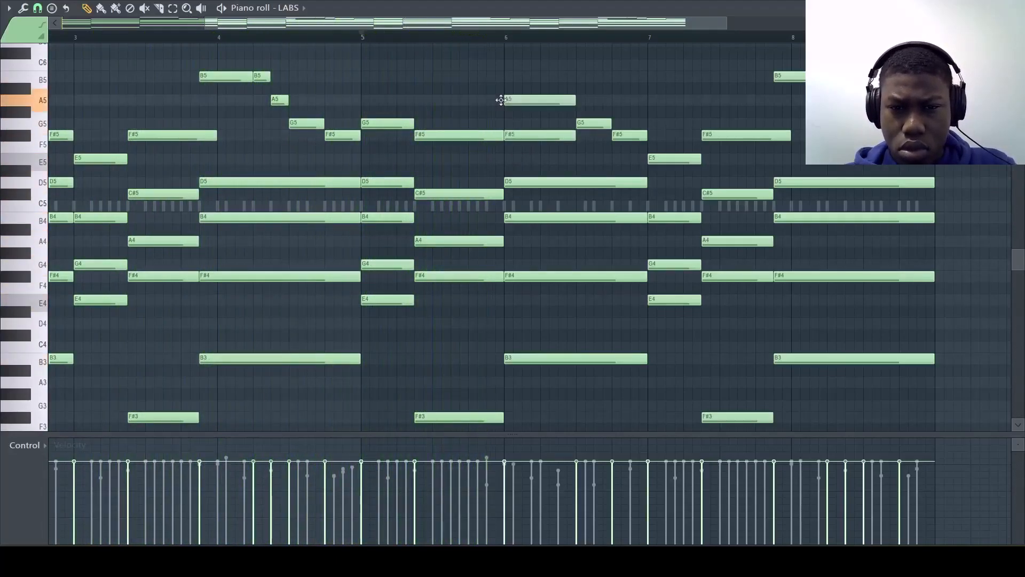
{"action": "key", "text": "space"}
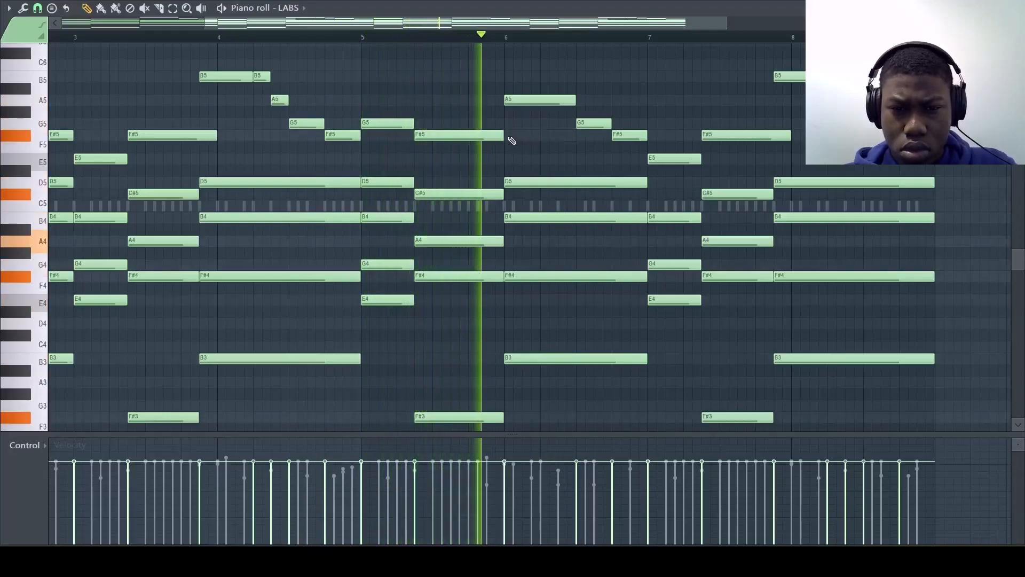
{"action": "left_click", "coordinate": [511, 137]}
{"action": "key", "text": "space"}
{"action": "key", "text": "space"}
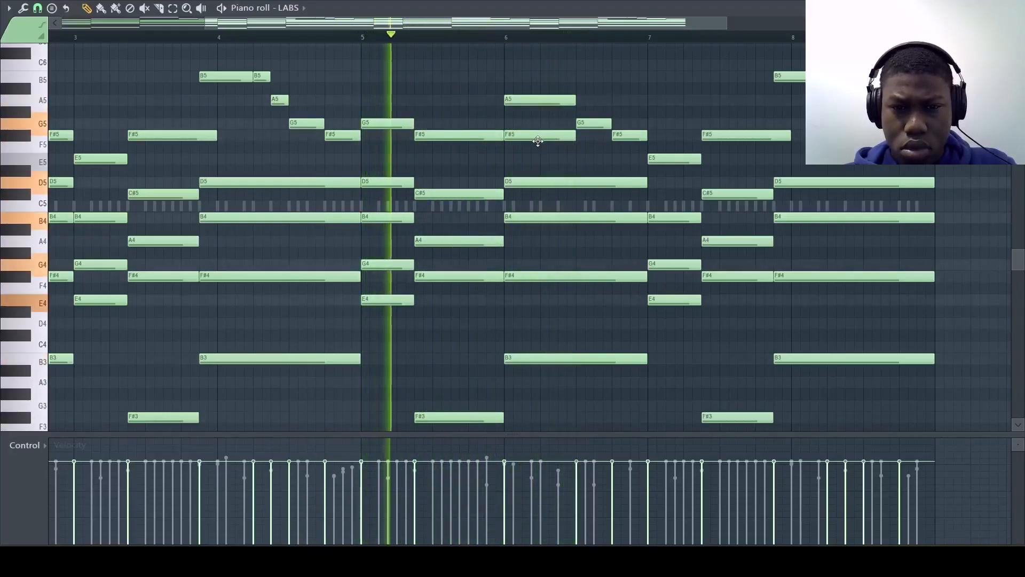
{"action": "right_click", "coordinate": [537, 140]}
Step: Lower the A5 melody note at the start of bar 6 to F#5, playing the pattern to check it
{"action": "key", "text": "space"}
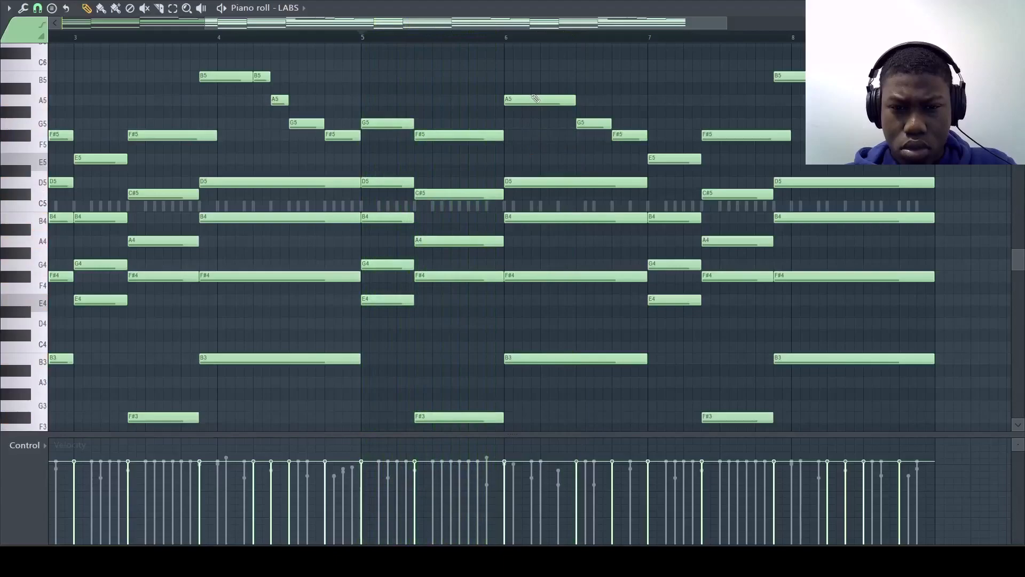
{"action": "key", "text": "space"}
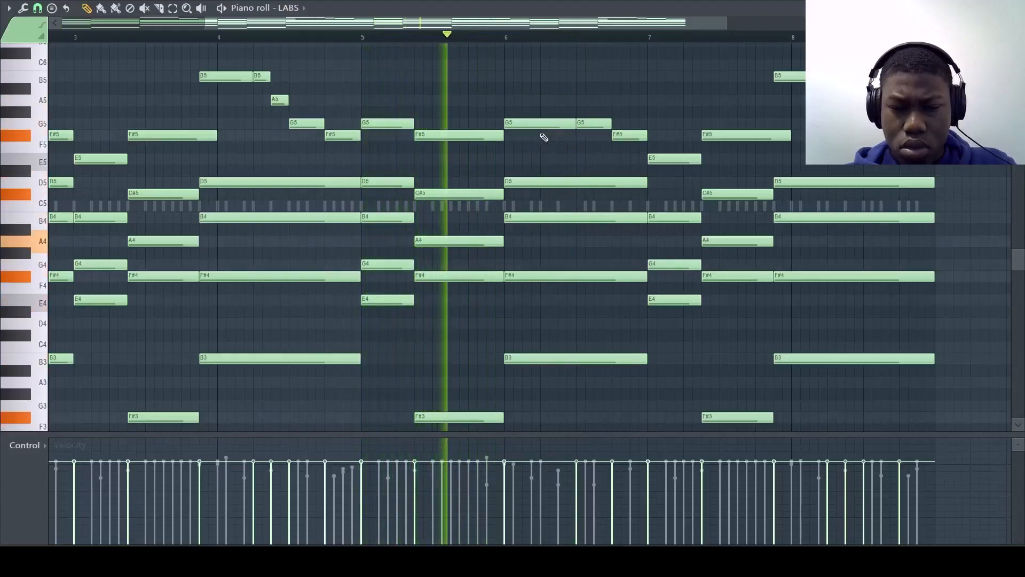
{"action": "key", "text": "space"}
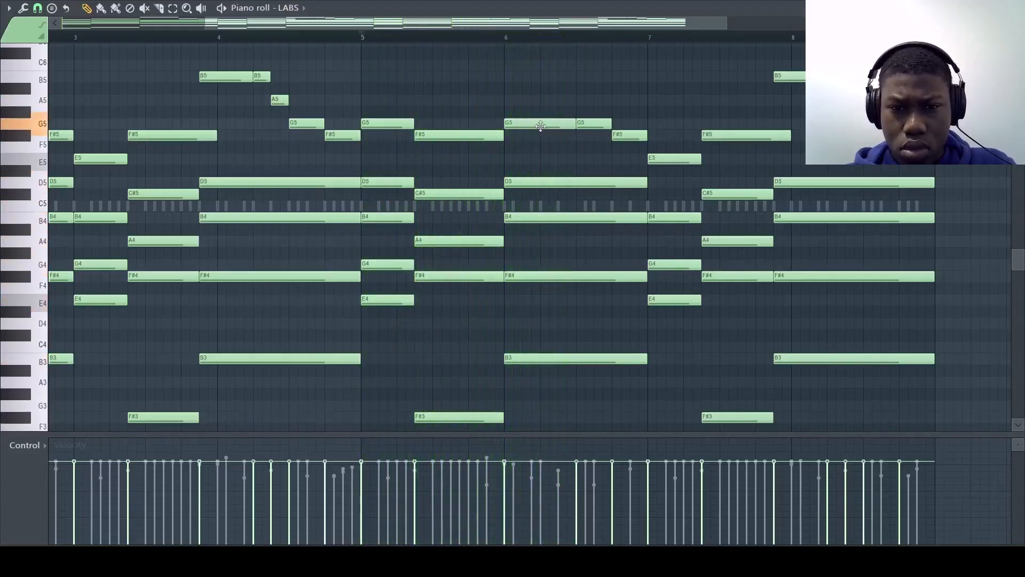
{"action": "key", "text": "space"}
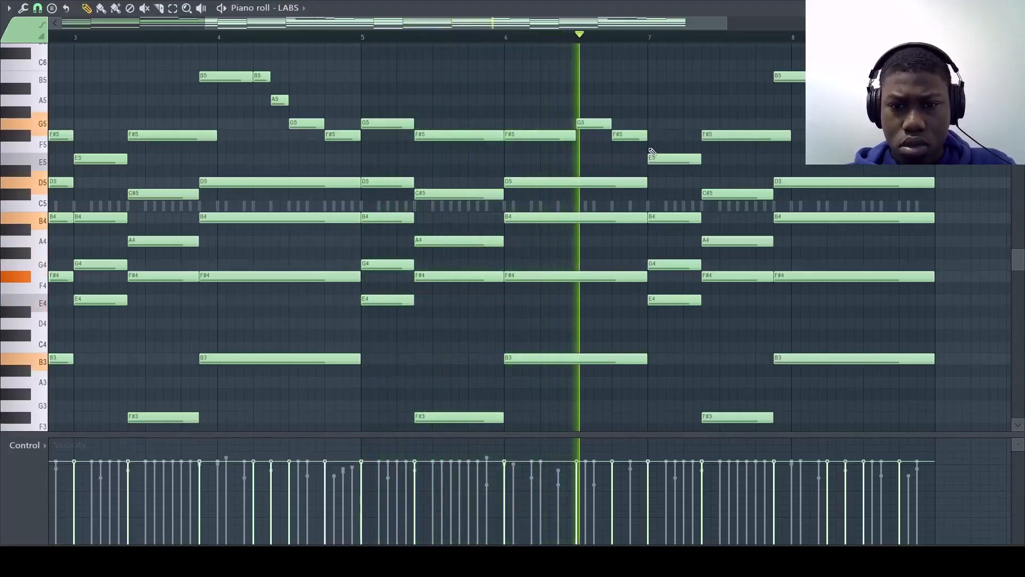
Step: In bar 7, add a G5 melody note as long as the E5 chord note, and lower the following F#5 to E5, ending with the C#5
{"action": "left_click", "coordinate": [646, 124]}
{"action": "key", "text": "space"}
{"action": "left_click_drag", "start_coordinate": [719, 124], "coordinate": [699, 128]}
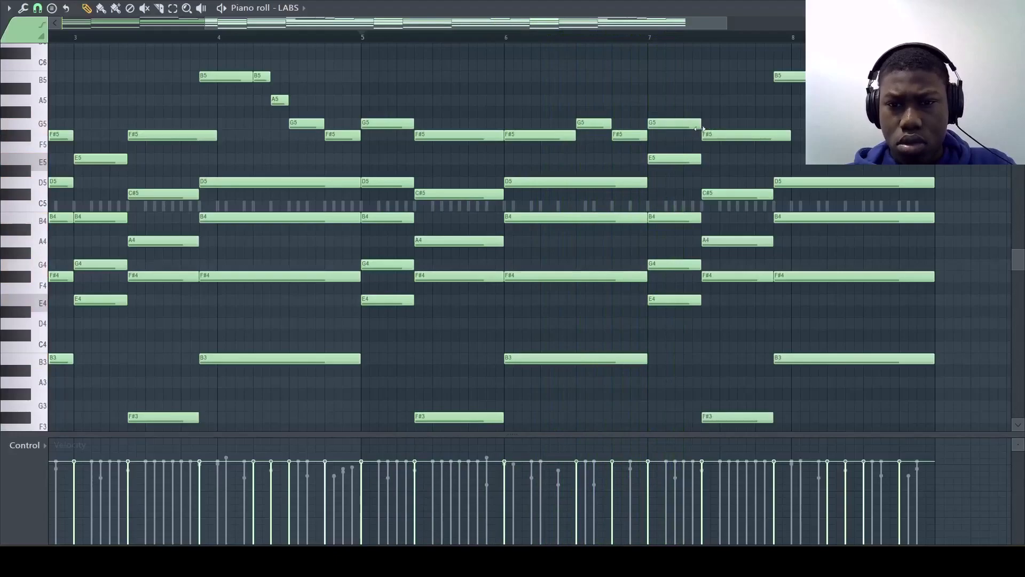
{"action": "key", "text": "space"}
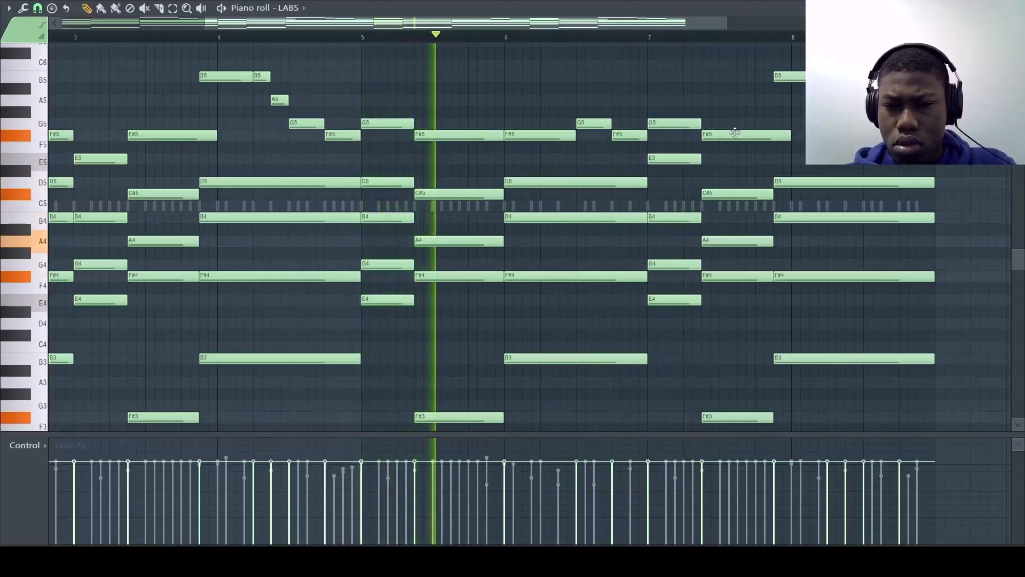
{"action": "left_click_drag", "start_coordinate": [730, 134], "coordinate": [730, 159]}
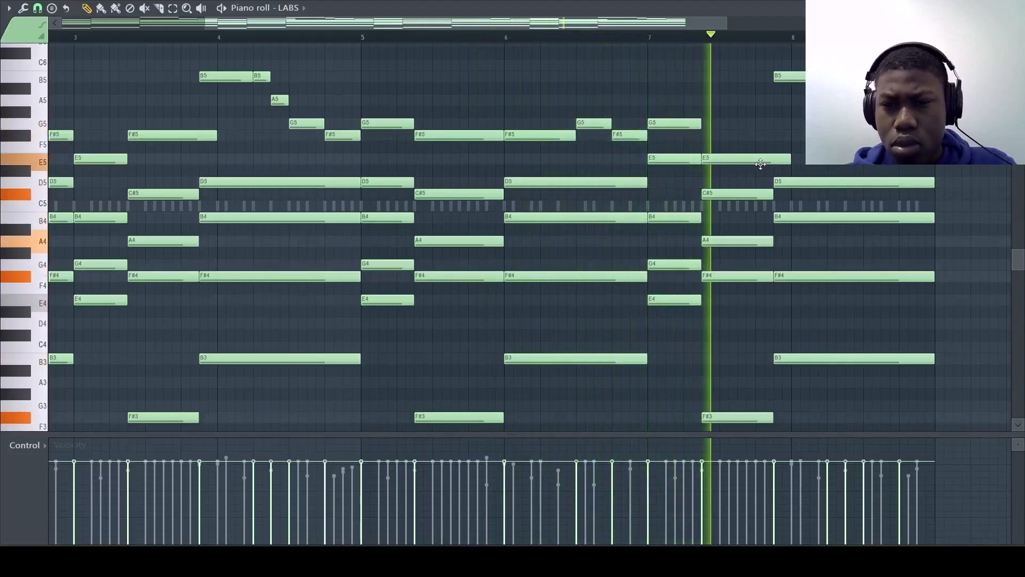
{"action": "mouse_move", "coordinate": [782, 158]}
{"action": "left_mouse_down"}
{"action": "mouse_move", "coordinate": [755, 160]}
{"action": "mouse_move", "coordinate": [775, 163]}
{"action": "left_mouse_up"}
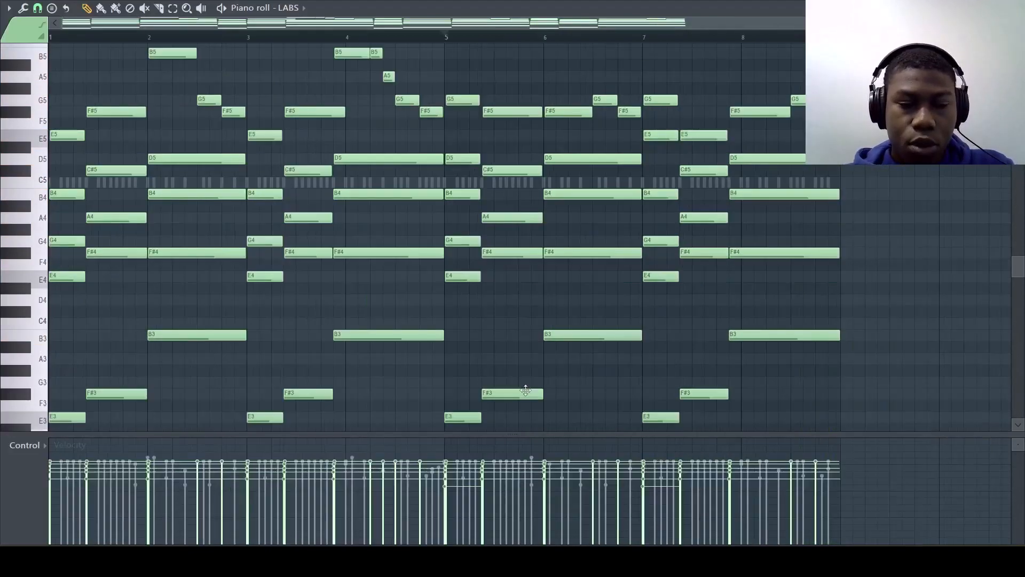
{"action": "scroll", "coordinate": [153, 353], "scroll_direction": "down", "scroll_amount": 1}
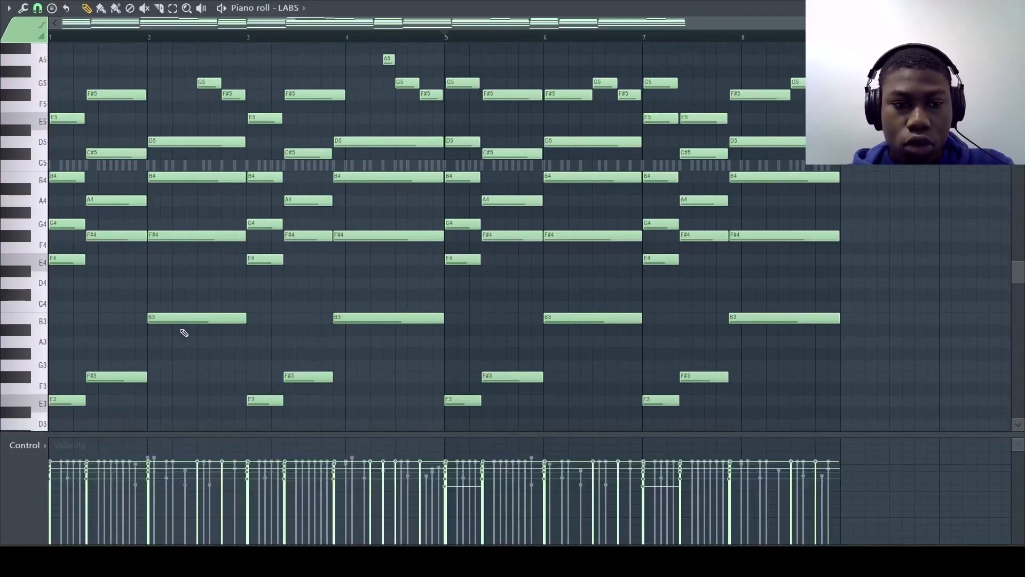
{"action": "scroll", "coordinate": [411, 249], "scroll_direction": "up", "scroll_amount": 3}
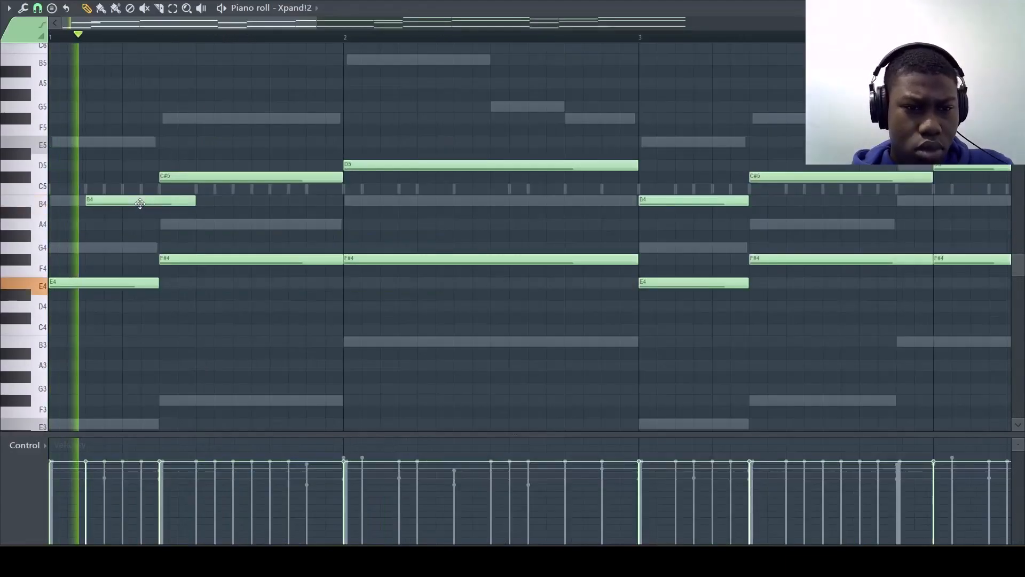
Step: In the Xpand!2 piano roll, add an F#5 note on beat four of bar 2 that ends at bar 3
{"action": "key", "text": "space"}
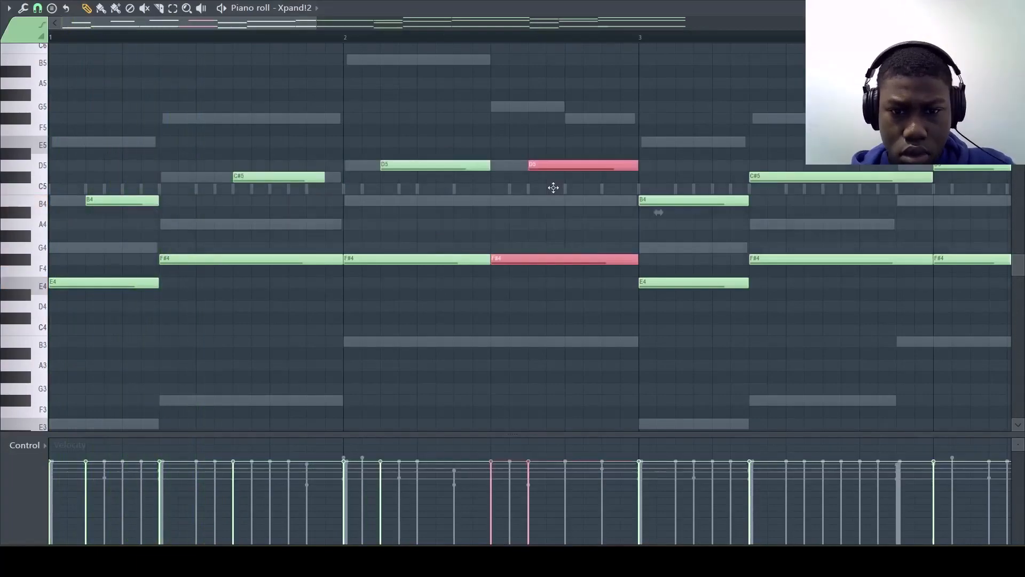
{"action": "key", "text": "space"}
{"action": "left_click", "coordinate": [568, 118]}
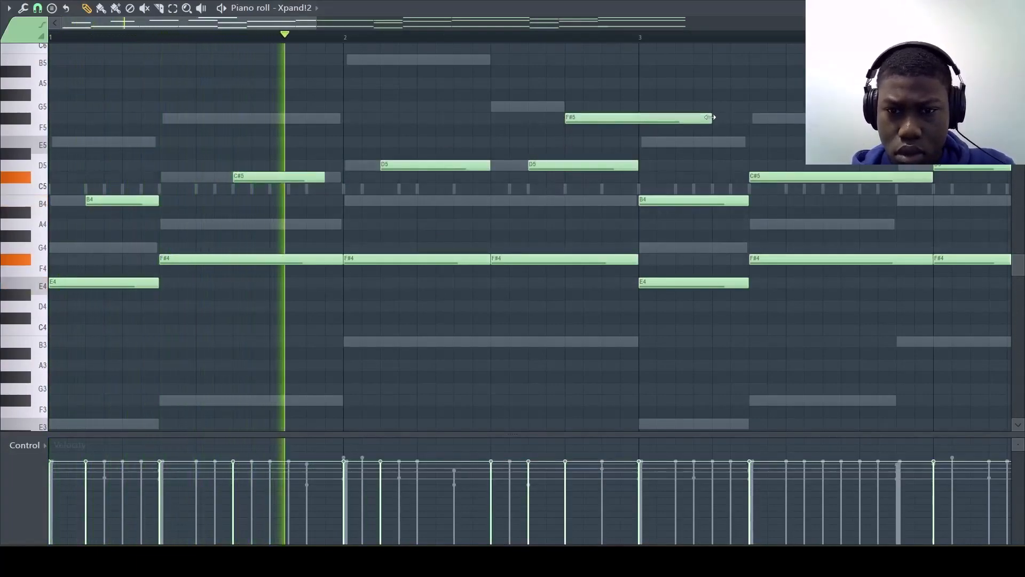
{"action": "scroll", "coordinate": [635, 128], "scroll_direction": "right", "scroll_amount": 1}
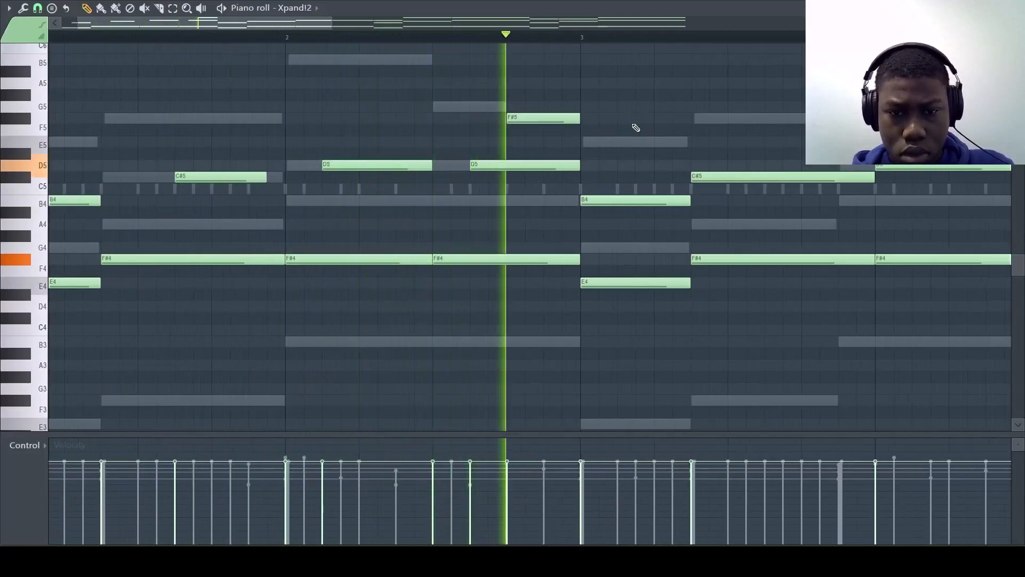
{"action": "key", "text": "space"}
Step: Continue the layered Xpand!2 part through bars 6 to 8, placing F#5 notes above the C#5 and D5 notes
{"action": "scroll", "coordinate": [715, 178], "scroll_direction": "right", "scroll_amount": 5}
{"action": "scroll", "coordinate": [704, 184], "scroll_direction": "down", "scroll_amount": 1}
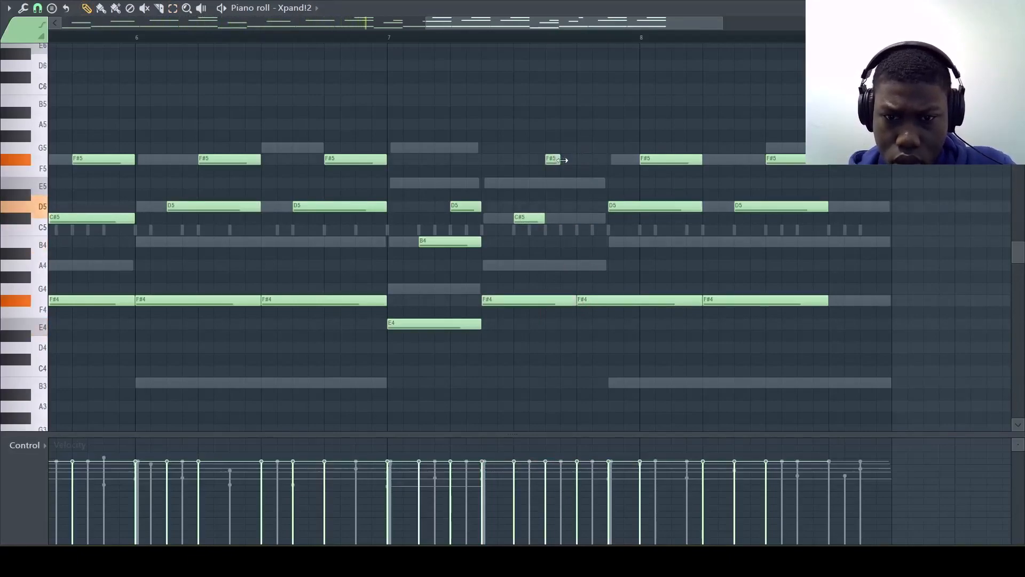
{"action": "key", "text": "space"}
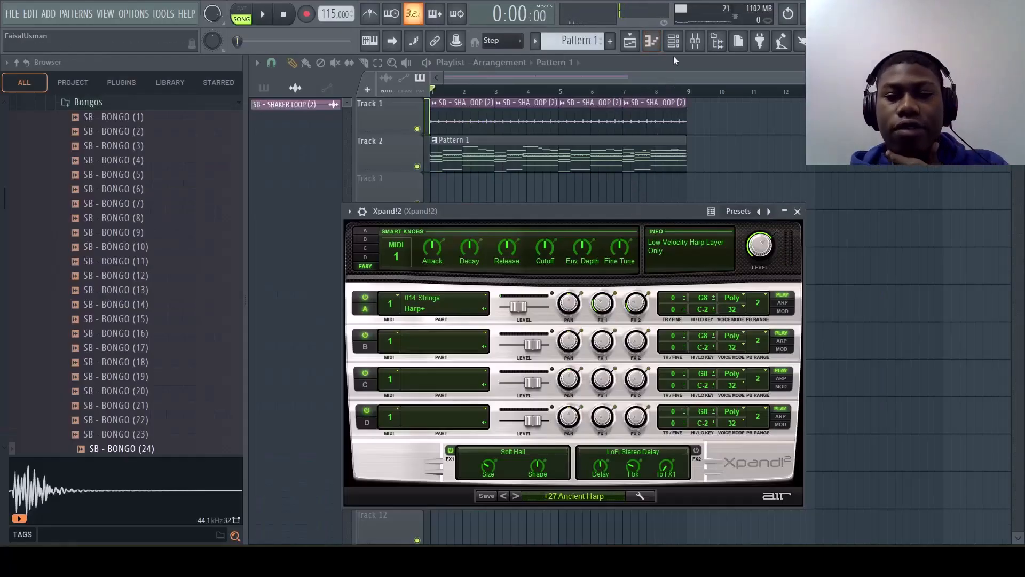
Step: Open the Kontakt instrument from the channel rack and close the rack
{"action": "left_click", "coordinate": [674, 43]}
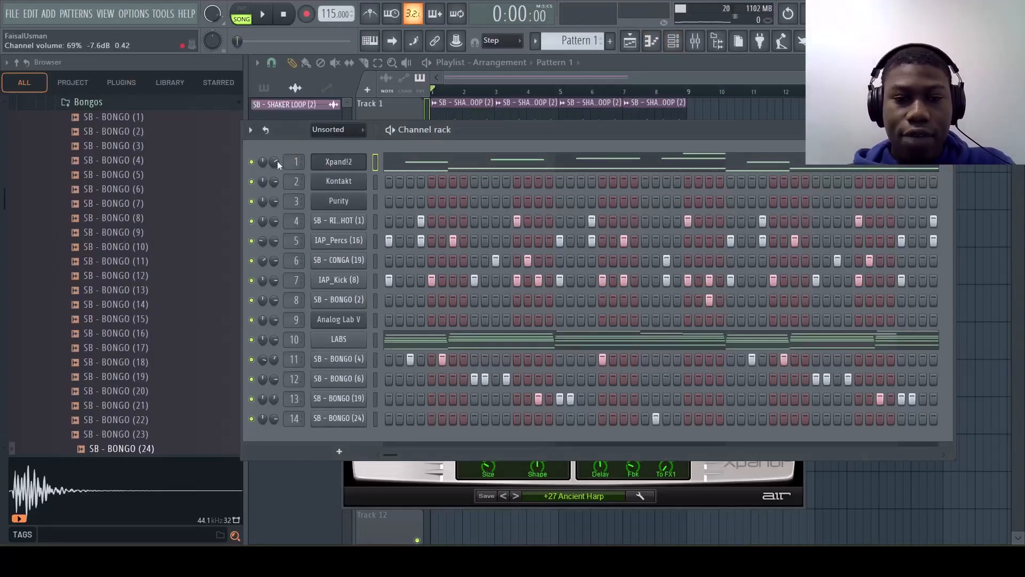
{"action": "left_click", "coordinate": [345, 184]}
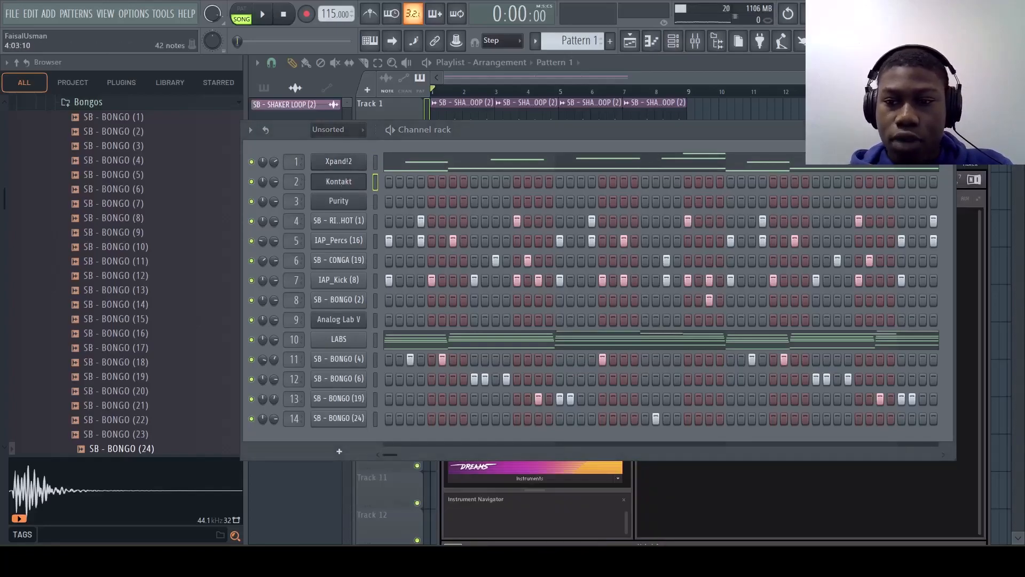
{"action": "left_click", "coordinate": [944, 130]}
Step: Load Hybrid Keys 2.0 from the Hybrid Keys library and select its user preset Go 2 Mallet
{"action": "scroll", "coordinate": [602, 409], "scroll_direction": "down", "scroll_amount": 3}
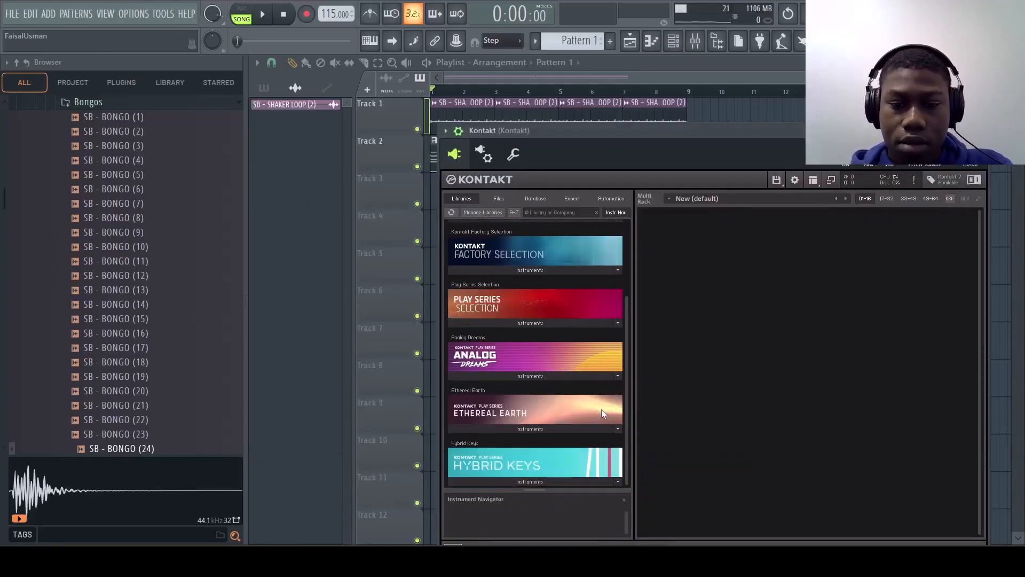
{"action": "left_click", "coordinate": [512, 481]}
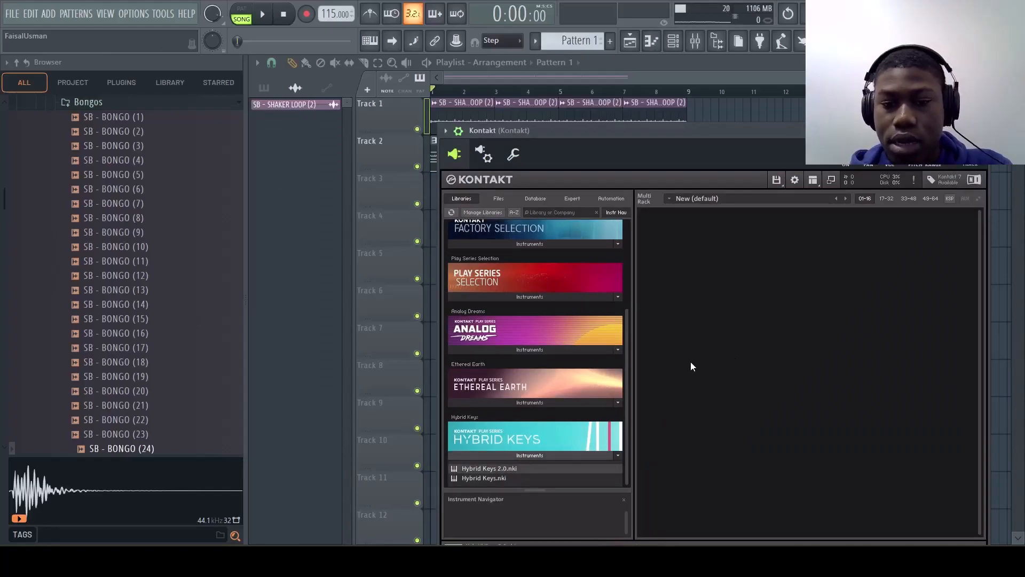
{"action": "left_click_drag", "start_coordinate": [716, 360], "coordinate": [716, 361]}
{"action": "left_click_drag", "start_coordinate": [520, 132], "coordinate": [415, 108]}
{"action": "left_click_drag", "start_coordinate": [503, 112], "coordinate": [466, 109]}
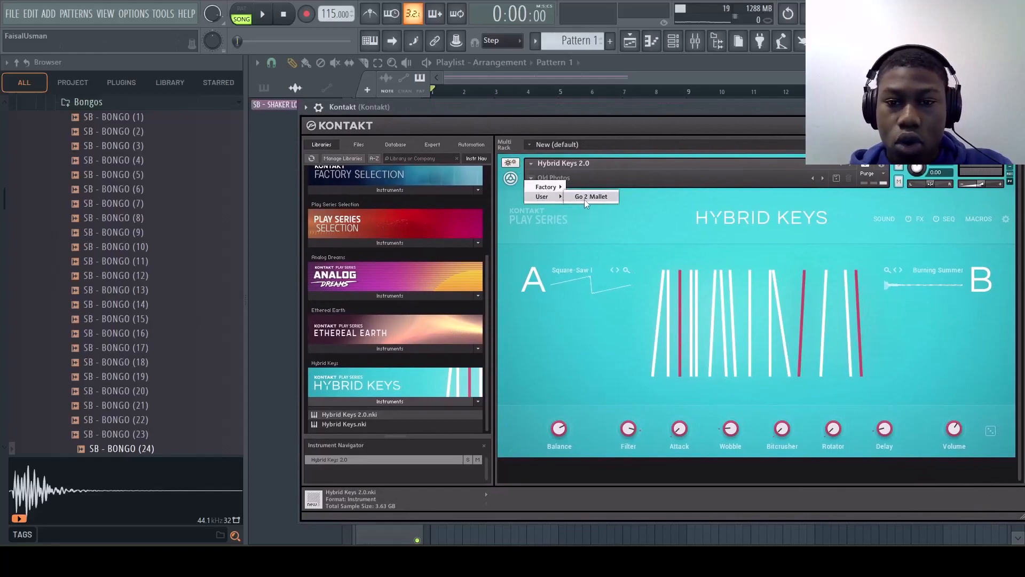
{"action": "left_click", "coordinate": [590, 197]}
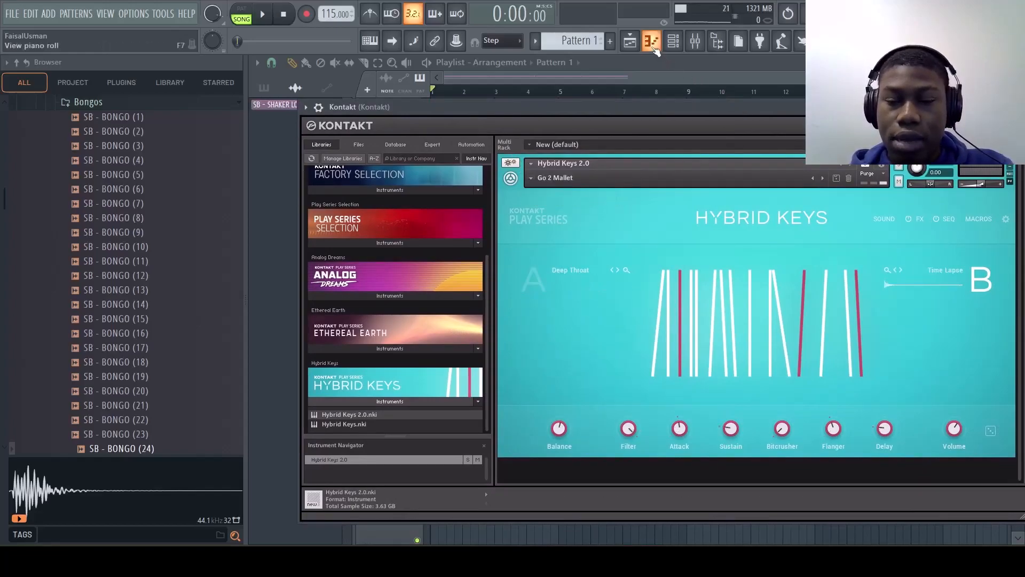
Step: In the Kontakt piano roll, write short melody notes C#5, F#5, C#5, D5, ending with a G5, F#5, E5, D5 descent in bar 4
{"action": "left_click", "coordinate": [656, 45]}
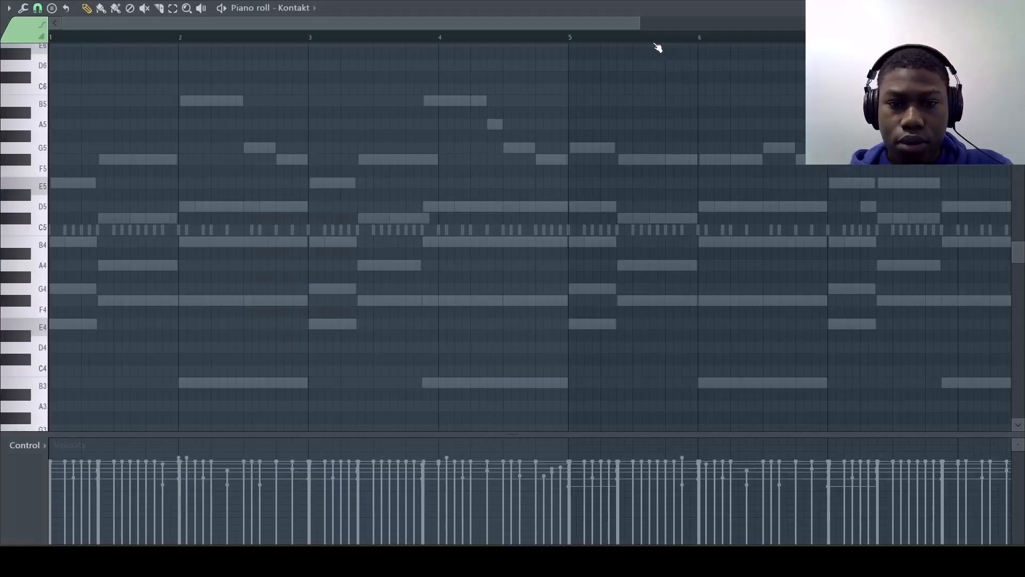
{"action": "key", "text": "space"}
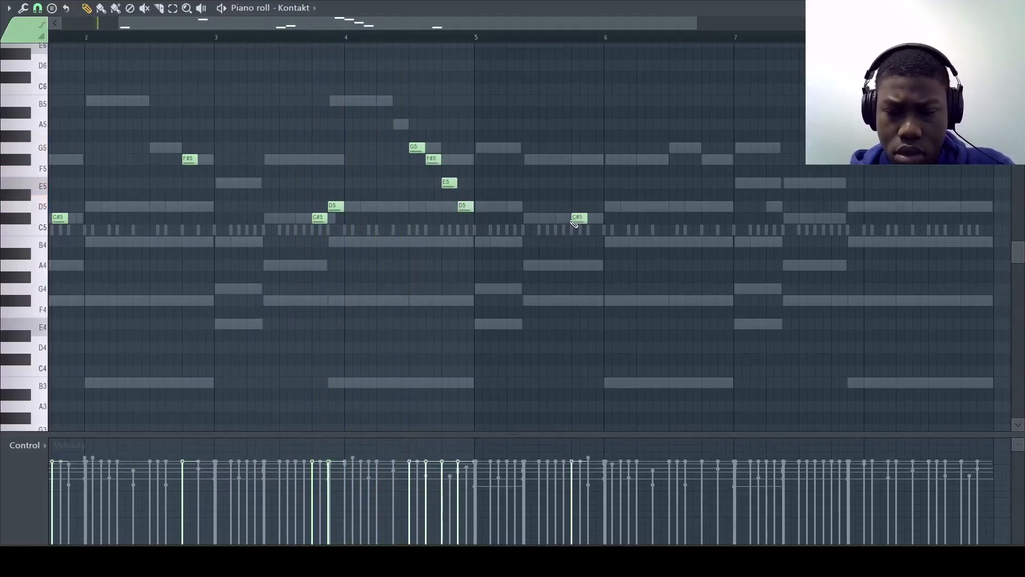
Step: Duplicate the Kontakt melody into bars 5 to 8, align the copy with its original beat positions, and clear the selection
{"action": "key", "text": "ctrl+b"}
{"action": "key", "text": "shift+Right"}
{"action": "key", "text": "shift+Right"}
{"action": "key", "text": "shift+Right"}
{"action": "key", "text": "shift+Right"}
{"action": "key", "text": "shift+Right"}
{"action": "key", "text": "shift+Right"}
{"action": "key", "text": "shift+Right"}
{"action": "key", "text": "shift+Right"}
{"action": "key", "text": "shift+Right"}
{"action": "key", "text": "shift+Right"}
{"action": "key", "text": "shift+Right"}
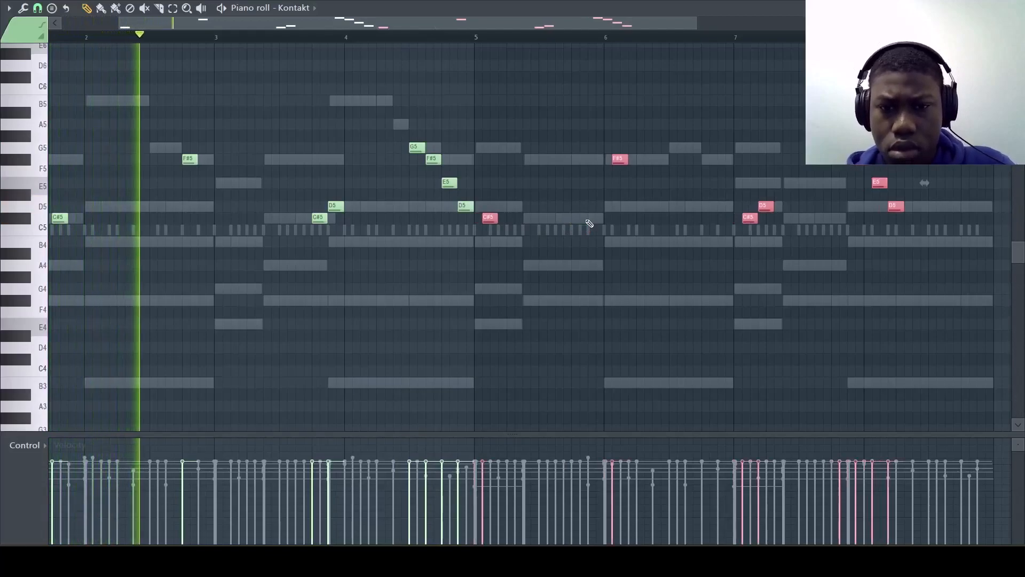
{"action": "key", "text": "shift+Right"}
{"action": "key", "text": "shift+Right"}
{"action": "key", "text": "shift+Left"}
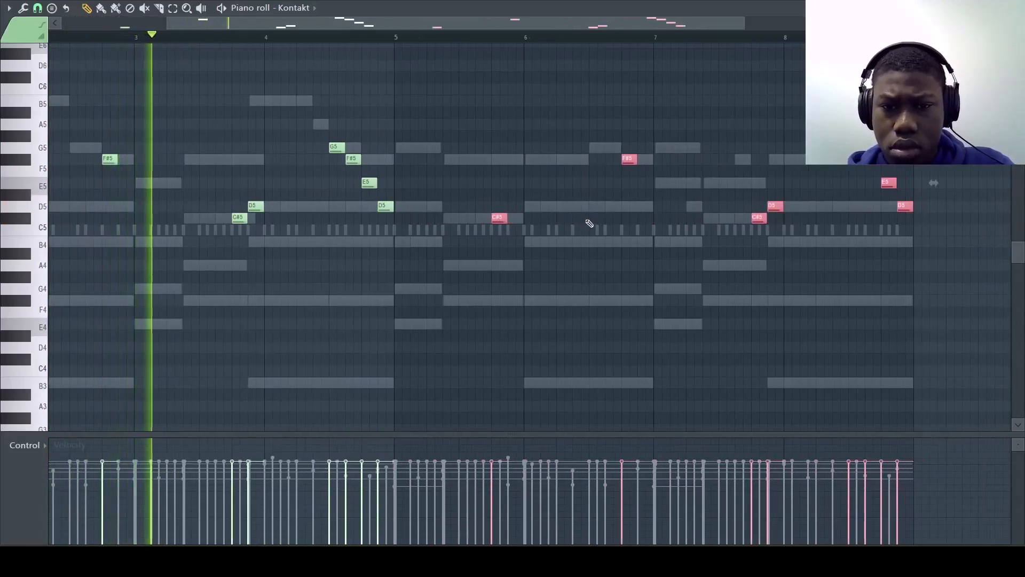
{"action": "left_click", "coordinate": [553, 319], "text": "ctrl"}
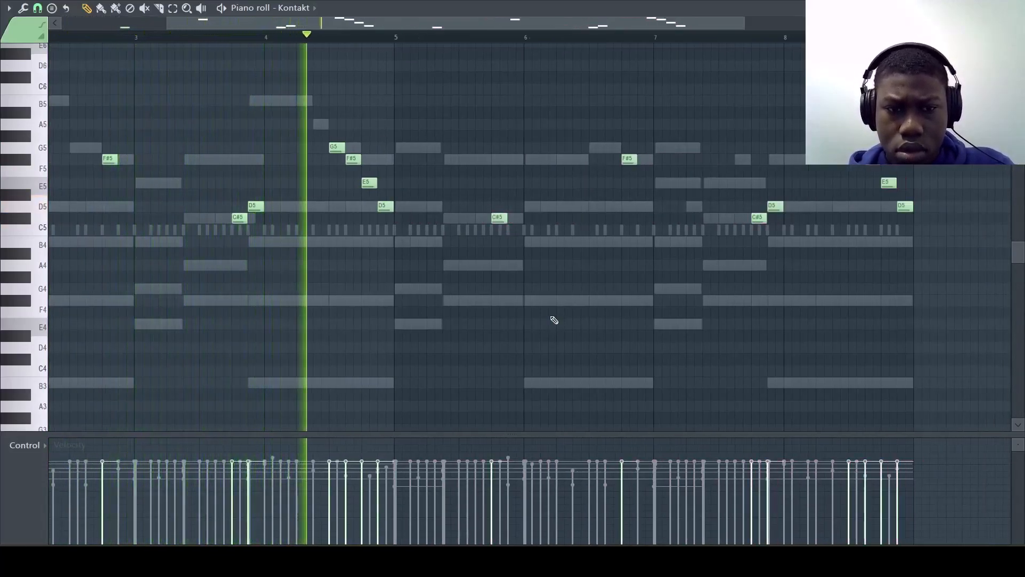
Step: Add D5 and C#5 notes from beat two of bar 5 and a rising D5, E5, G5 run before bar 6's F#5
{"action": "key", "text": "space"}
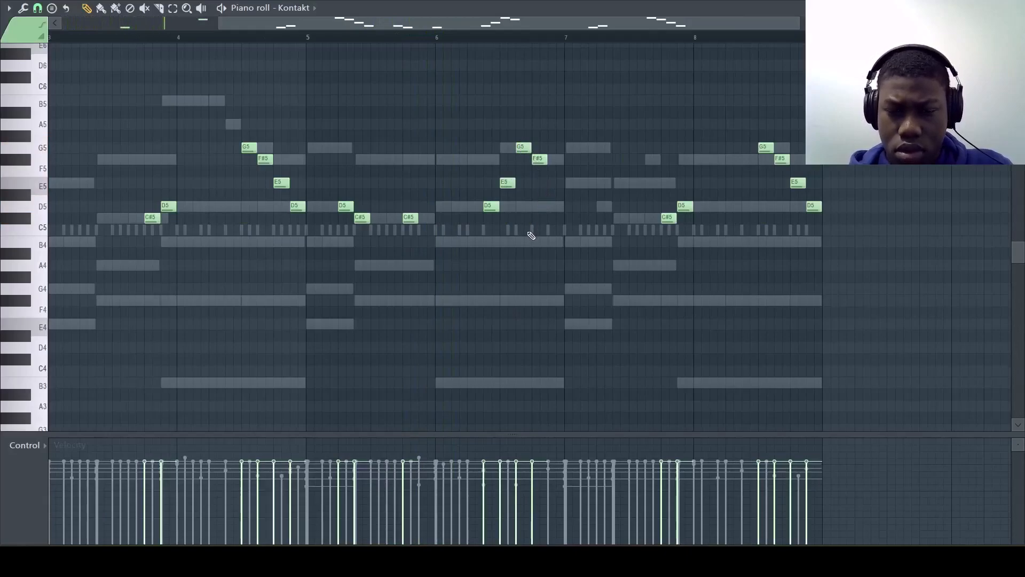
{"action": "key", "text": "space"}
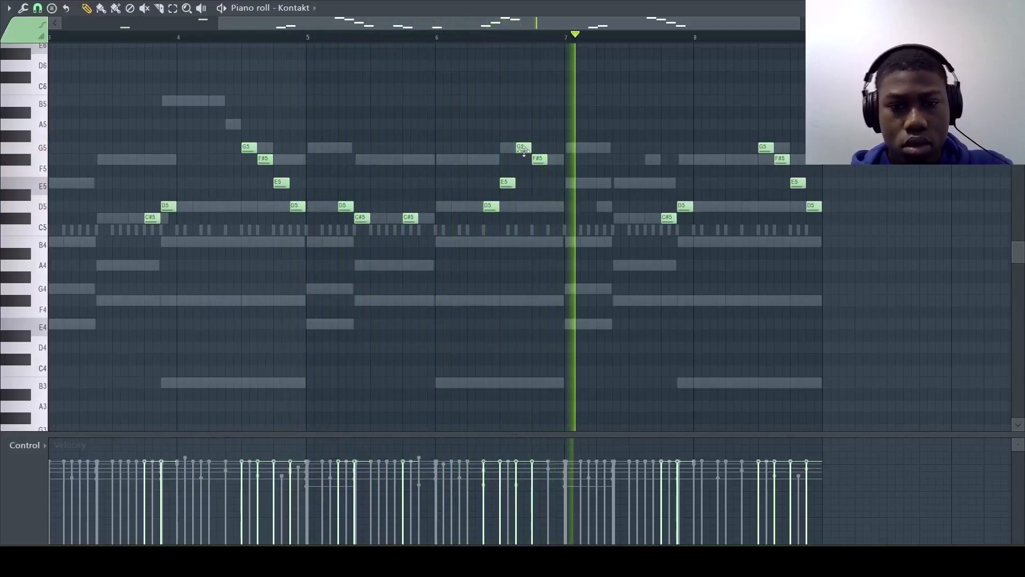
Step: In bar 6 of the Kontakt melody, lower the G5 note to F#5 and the F#5 on beat four to D5
{"action": "left_click_drag", "start_coordinate": [521, 148], "coordinate": [522, 159]}
{"action": "key", "text": "space"}
{"action": "key", "text": "space"}
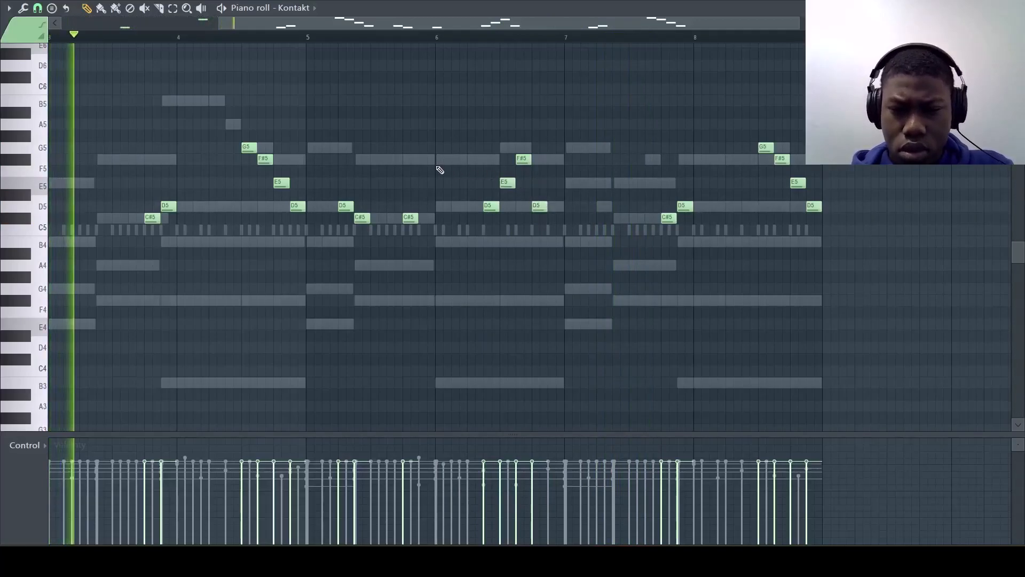
Step: Add a D5 note at the end of bar 5 and a D5, C#5 pair from beat two of bar 7
{"action": "left_click", "coordinate": [424, 206]}
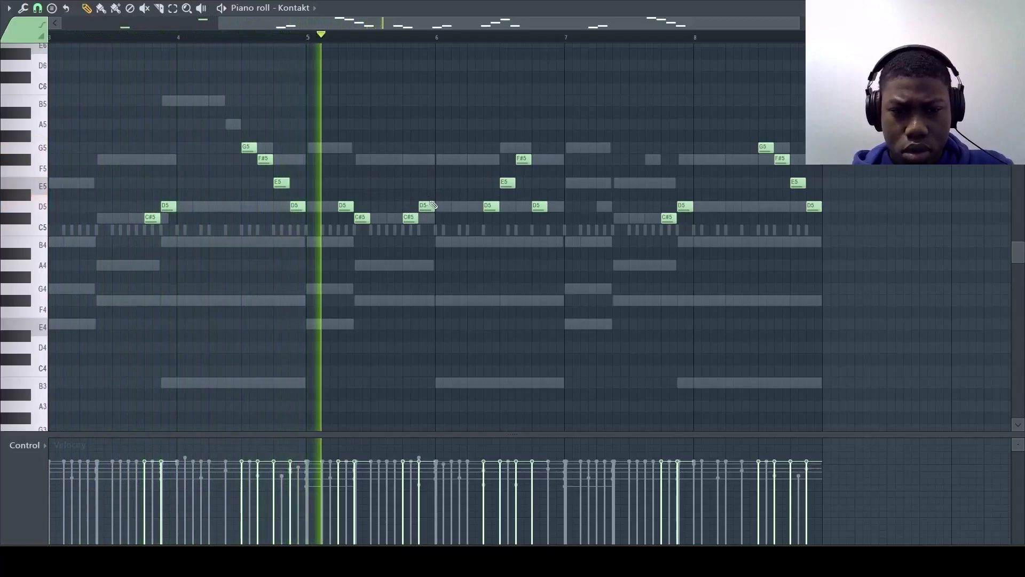
{"action": "scroll", "coordinate": [511, 218], "scroll_direction": "right", "scroll_amount": 2}
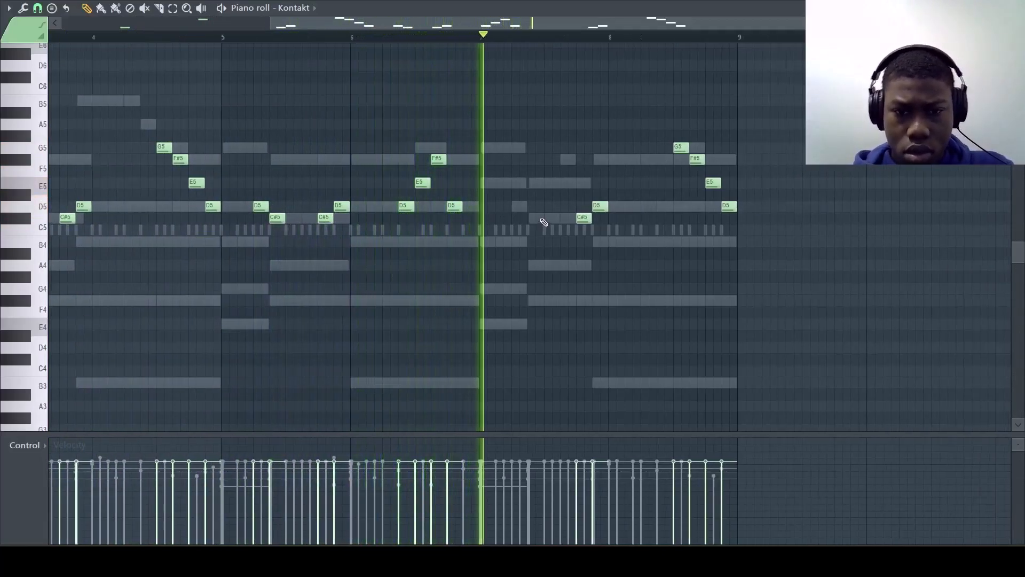
{"action": "scroll", "coordinate": [501, 216], "scroll_direction": "right", "scroll_amount": 1}
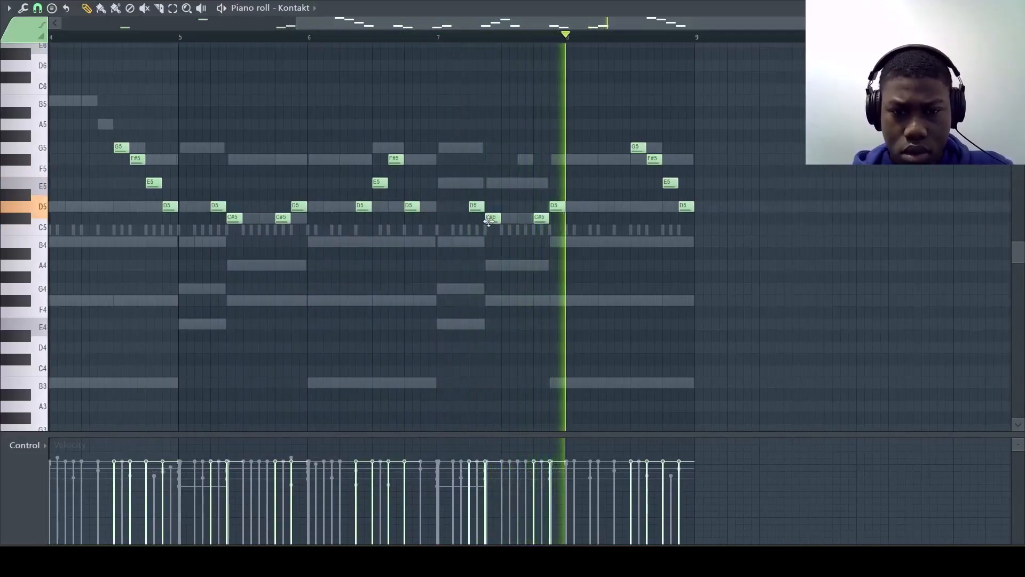
Step: Close the Kontakt instrument and add a second Xpand!2 channel using the Ambient Resonance sound
{"action": "scroll", "coordinate": [507, 221], "scroll_direction": "right", "scroll_amount": 3}
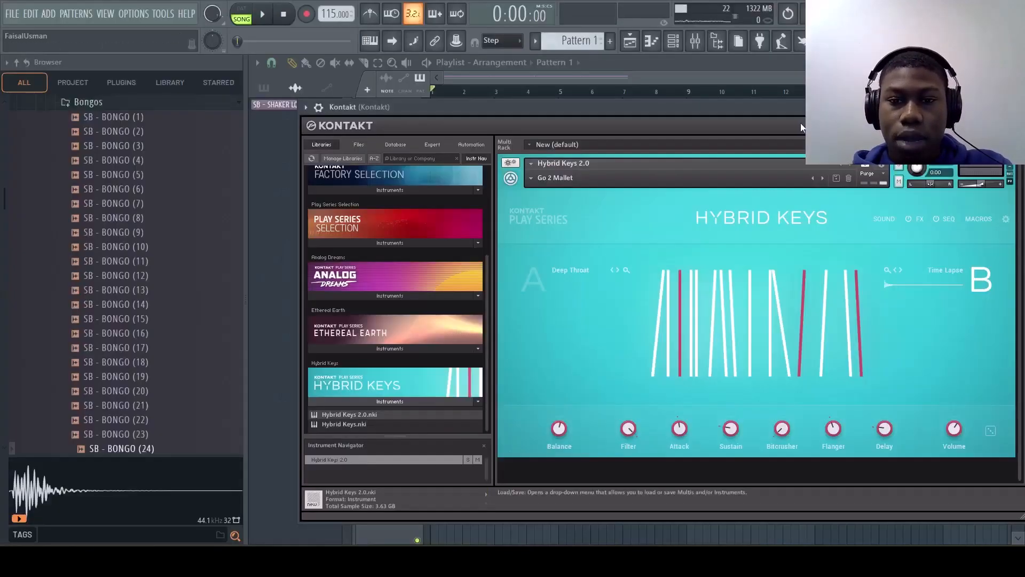
{"action": "left_click_drag", "start_coordinate": [790, 117], "coordinate": [696, 103]}
{"action": "left_click", "coordinate": [930, 104]}
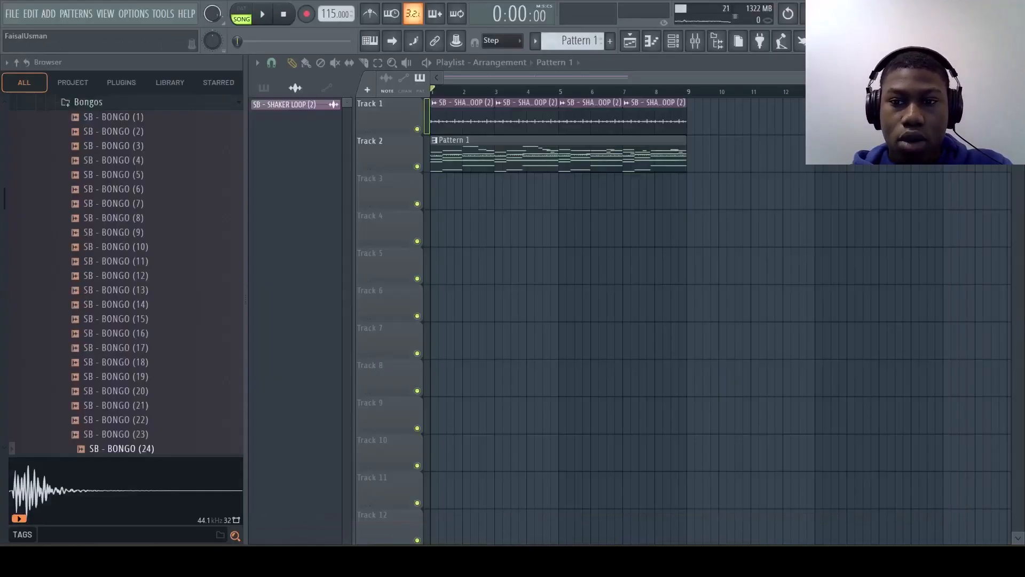
{"action": "left_click", "coordinate": [674, 42]}
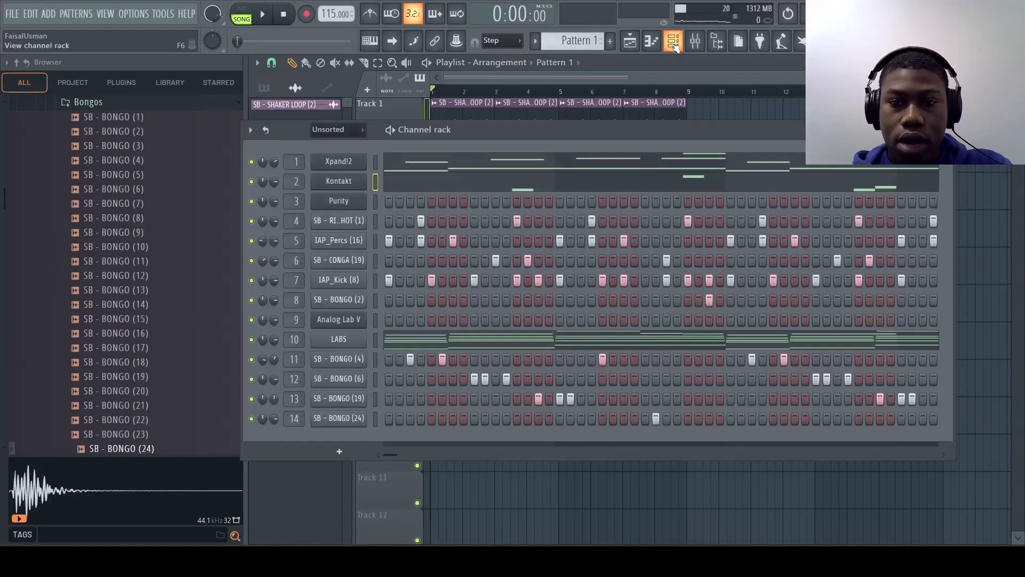
{"action": "left_click", "coordinate": [339, 452]}
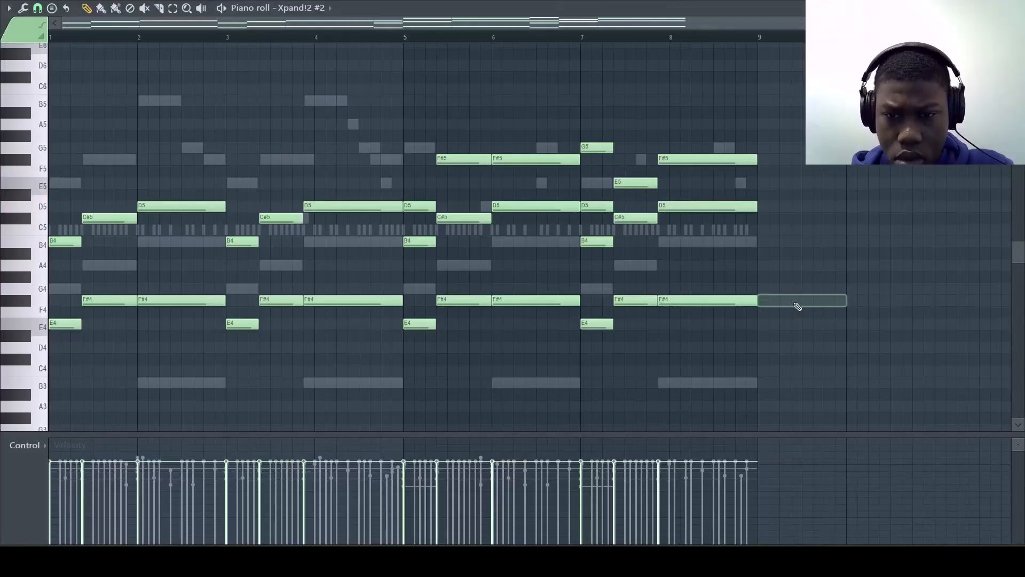
Step: Write sustained Xpand!2 pad chords over bars 1 to 8, opening with E5–B5, F#5–C#6 and F#5–D6, and play them back
{"action": "key", "text": "space"}
{"action": "scroll", "coordinate": [798, 306], "scroll_direction": "up", "scroll_amount": 1}
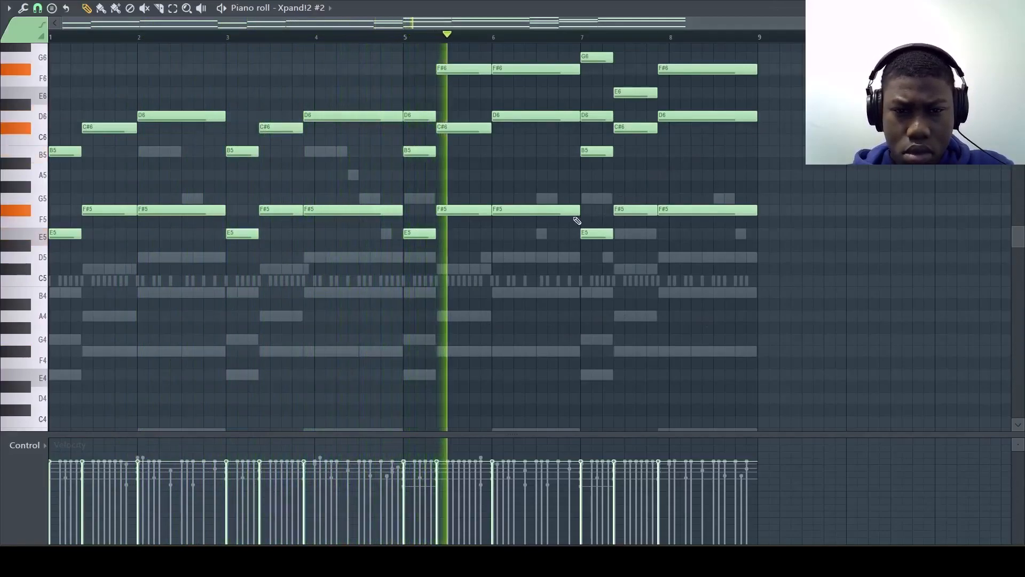
{"action": "scroll", "coordinate": [577, 220], "scroll_direction": "up", "scroll_amount": 3}
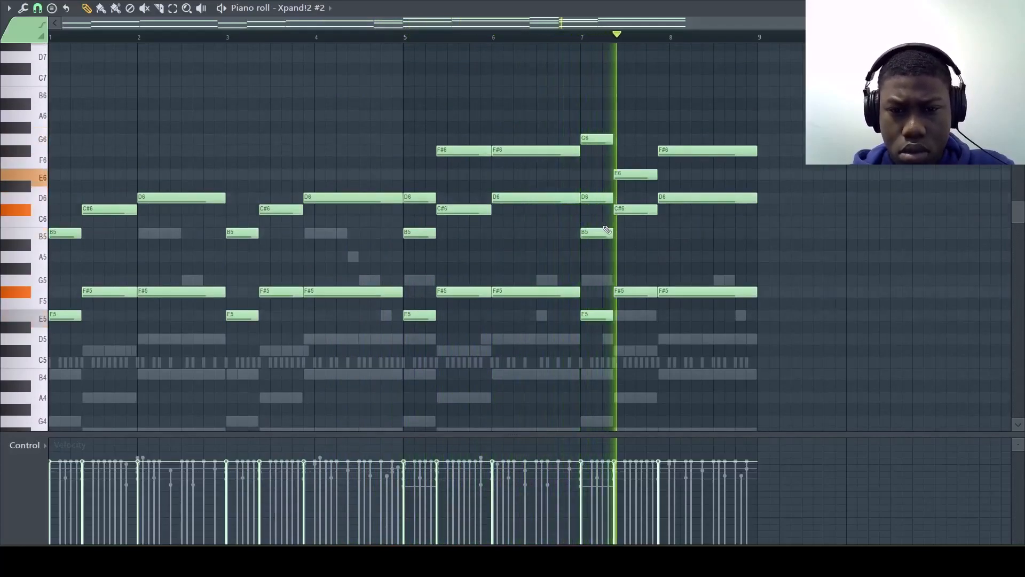
{"action": "key", "text": "Escape"}
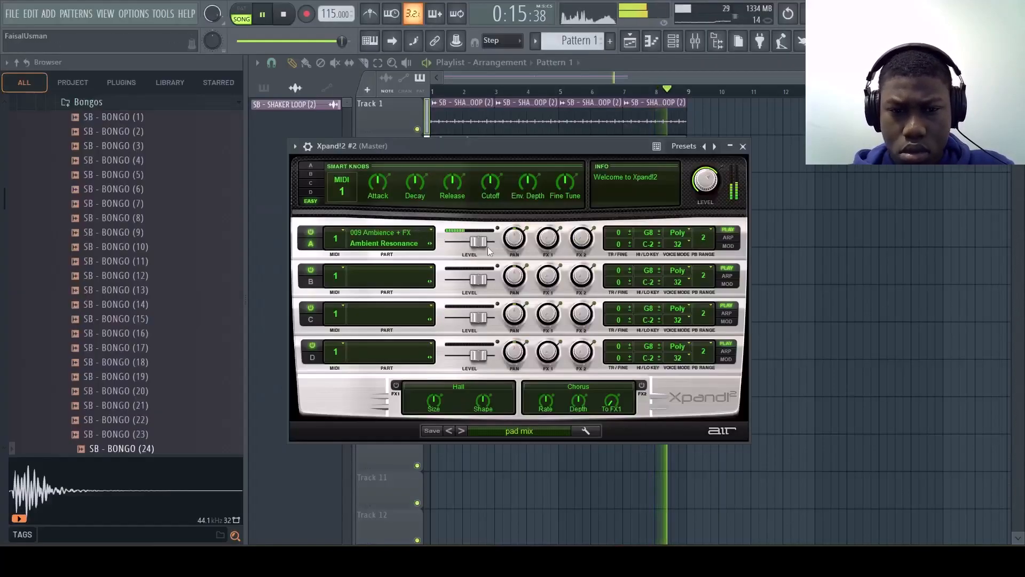
Step: In the Purity channel, place bar-long B5 and D6 notes in bars 1 and 2 and repeat the pair through bar 8
{"action": "left_click", "coordinate": [680, 43]}
{"action": "key", "text": "space"}
{"action": "key", "text": "F9"}
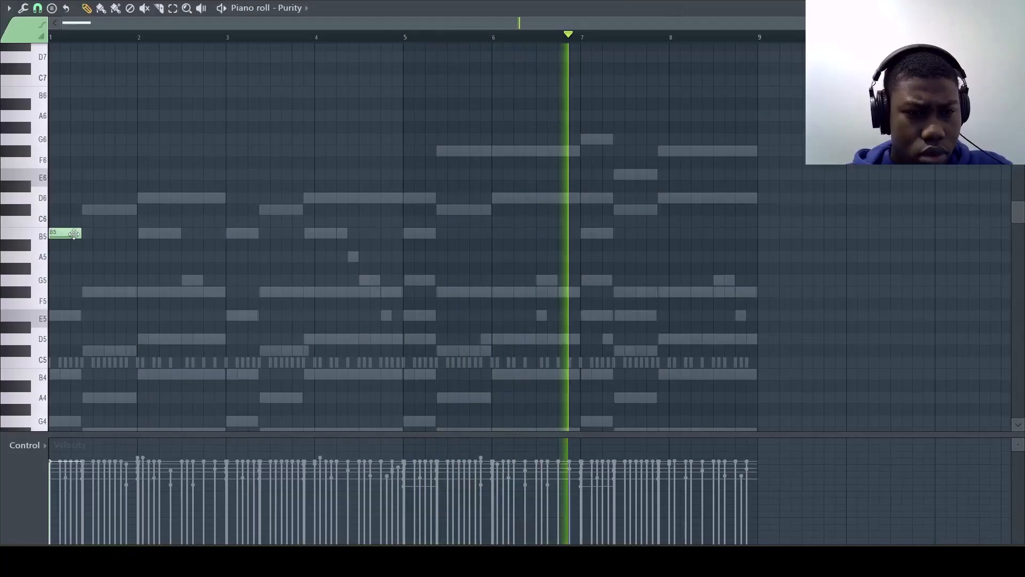
{"action": "left_click_drag", "start_coordinate": [80, 230], "coordinate": [140, 230]}
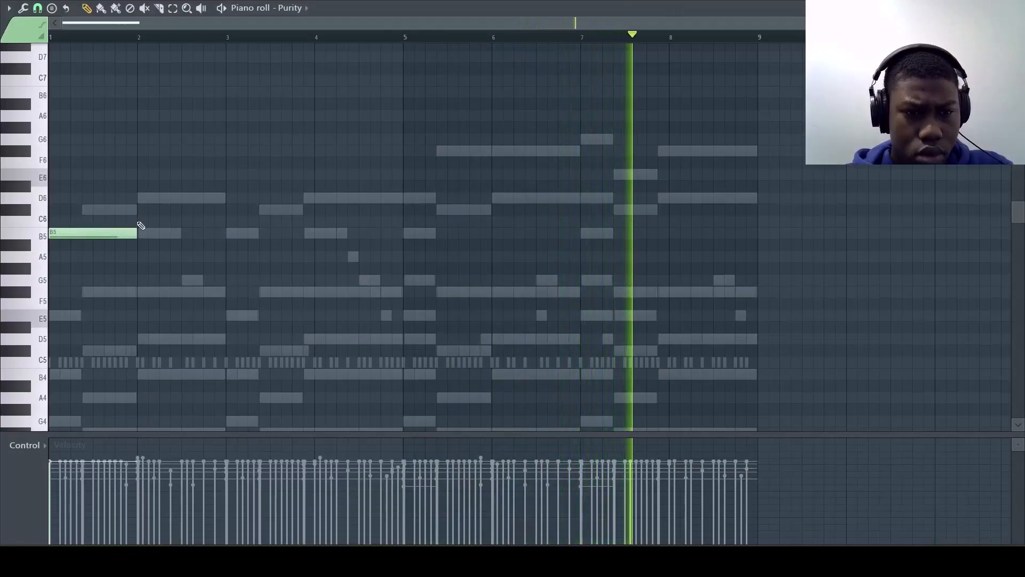
{"action": "left_click", "coordinate": [138, 199]}
{"action": "key", "text": "ctrl+b"}
{"action": "key", "text": "ctrl+b"}
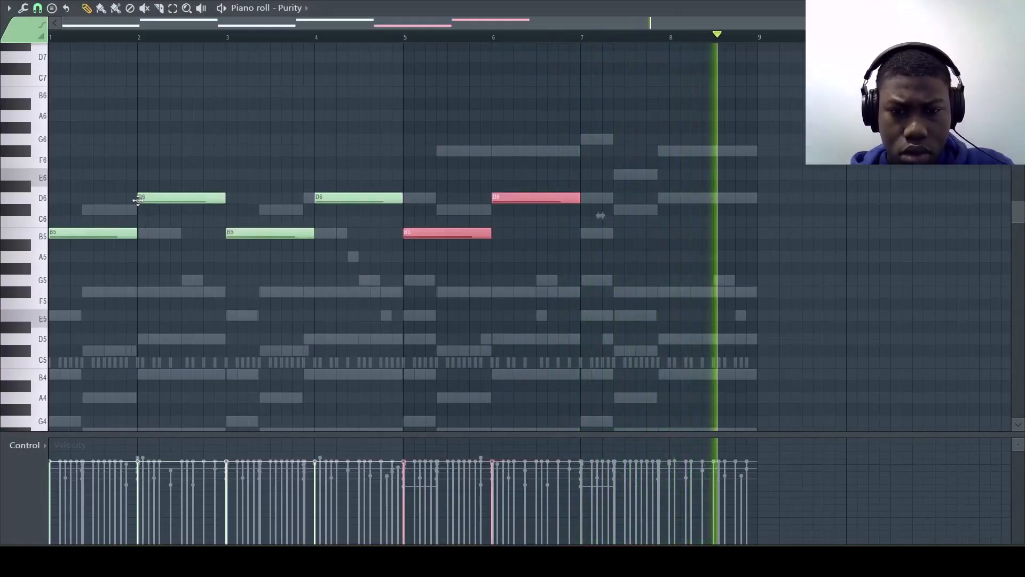
{"action": "key", "text": "ctrl+b"}
{"action": "key", "text": "ctrl+d"}
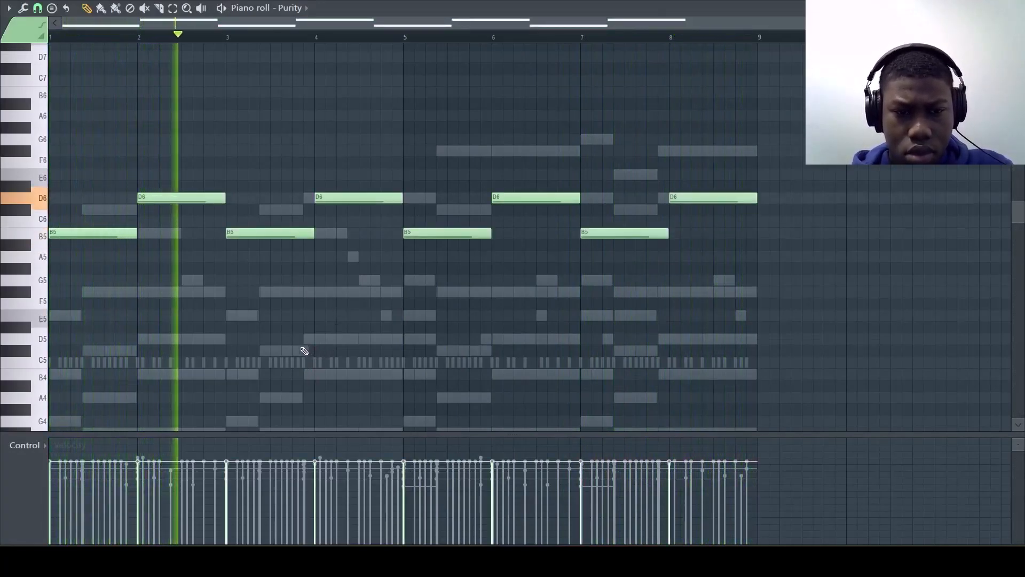
Step: Start the Purity D6 notes of bars 4 and 8 half a beat earlier, extend them to the bar ends, and shorten the preceding B5 notes to match
{"action": "left_click_drag", "start_coordinate": [360, 203], "coordinate": [348, 203]}
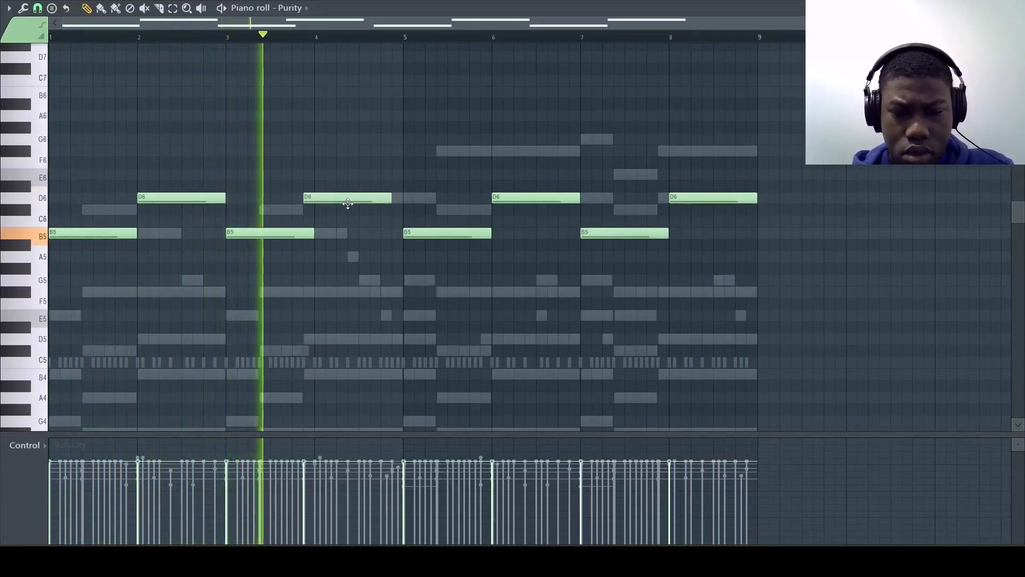
{"action": "key", "text": "ctrl+l"}
{"action": "mouse_move", "coordinate": [528, 197]}
{"action": "left_mouse_down"}
{"action": "mouse_move", "coordinate": [517, 199]}
{"action": "mouse_move", "coordinate": [529, 197]}
{"action": "left_mouse_up"}
{"action": "left_click_drag", "start_coordinate": [677, 199], "coordinate": [665, 199]}
{"action": "key", "text": "ctrl+l"}
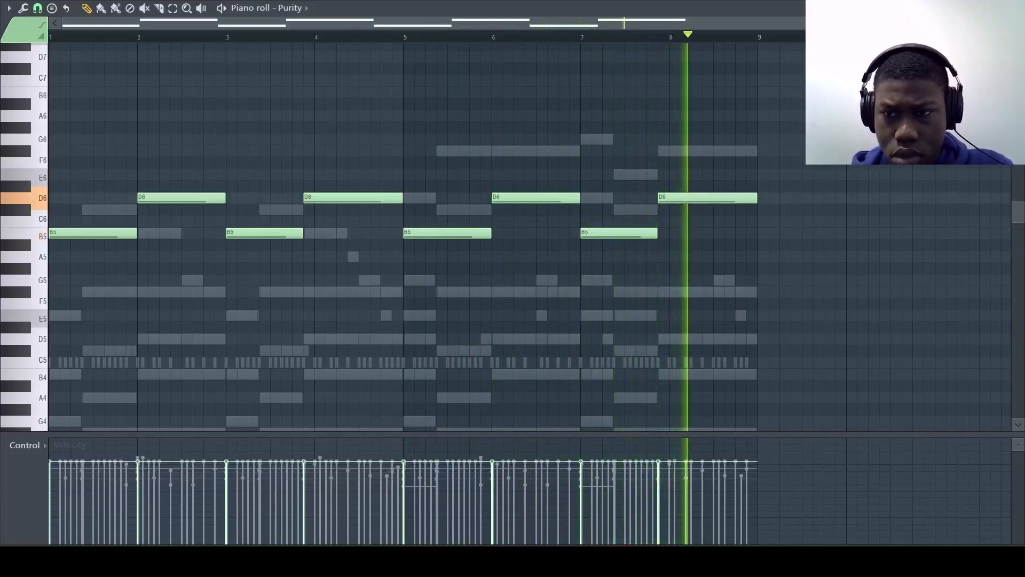
Step: Load the Good Vibes preset in Analog Lab V and paste the LABS chords and melody into its channel
{"action": "left_click", "coordinate": [1017, 8]}
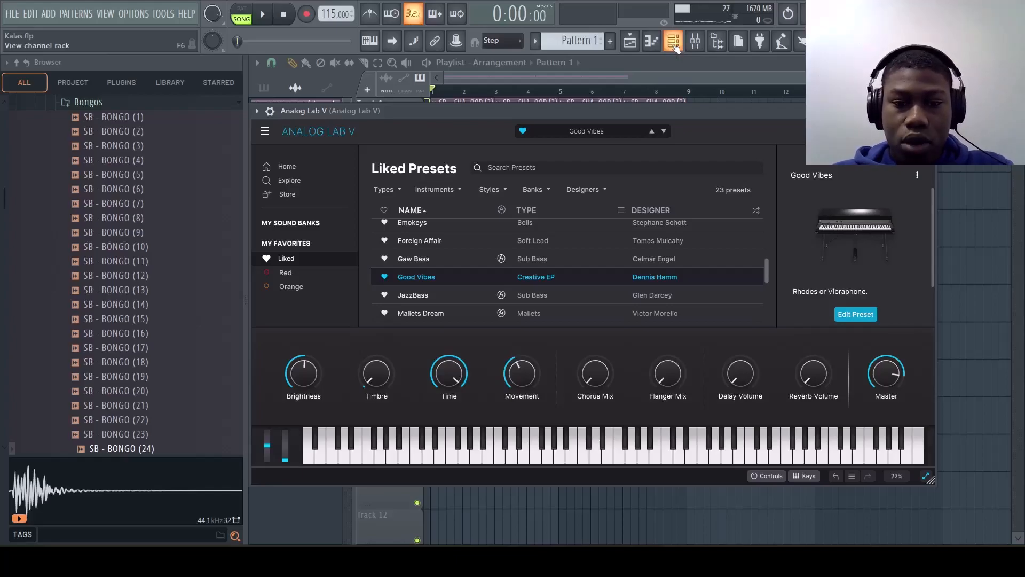
{"action": "left_click", "coordinate": [673, 43]}
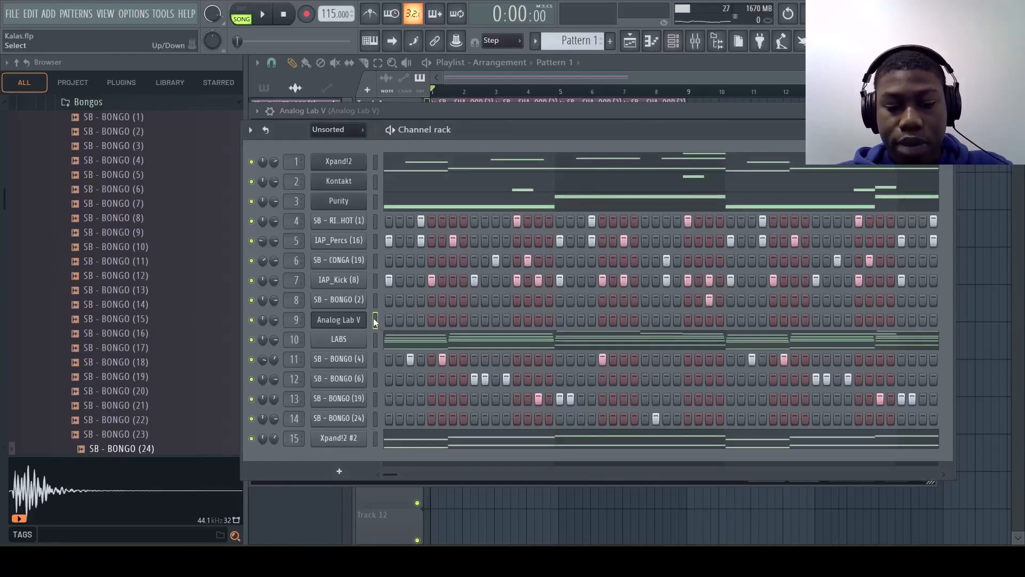
{"action": "key", "text": "ctrl+v"}
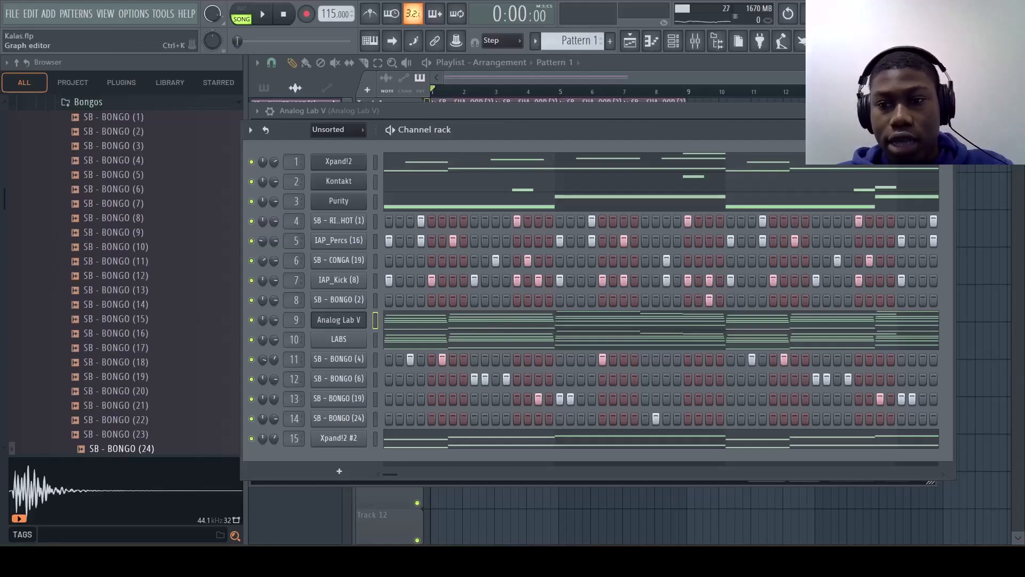
{"action": "left_click", "coordinate": [944, 130]}
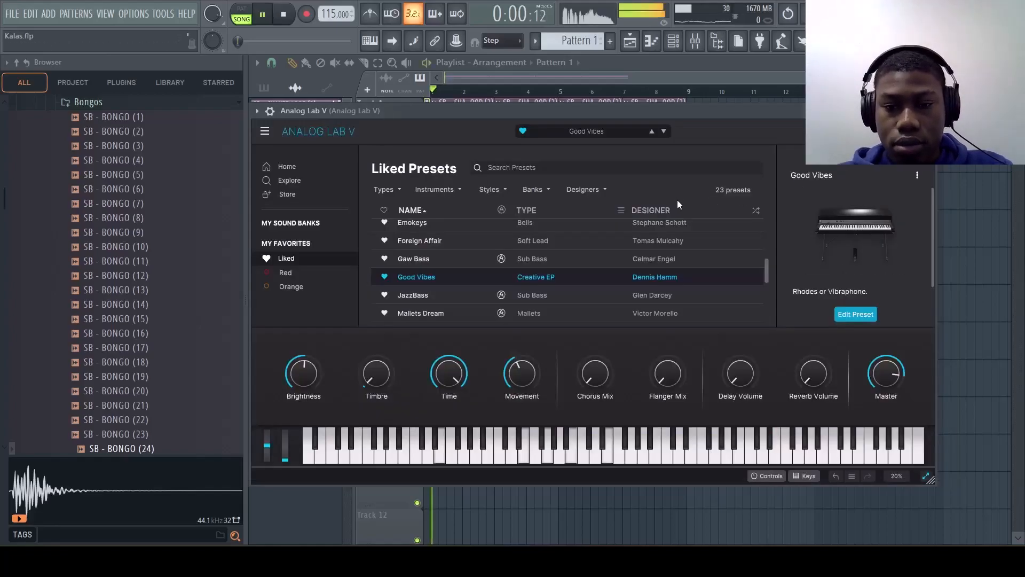
Step: Delete the low E3, F#3 and B3 bass notes from the Analog Lab V part
{"action": "left_click", "coordinate": [673, 41]}
{"action": "left_click", "coordinate": [478, 327]}
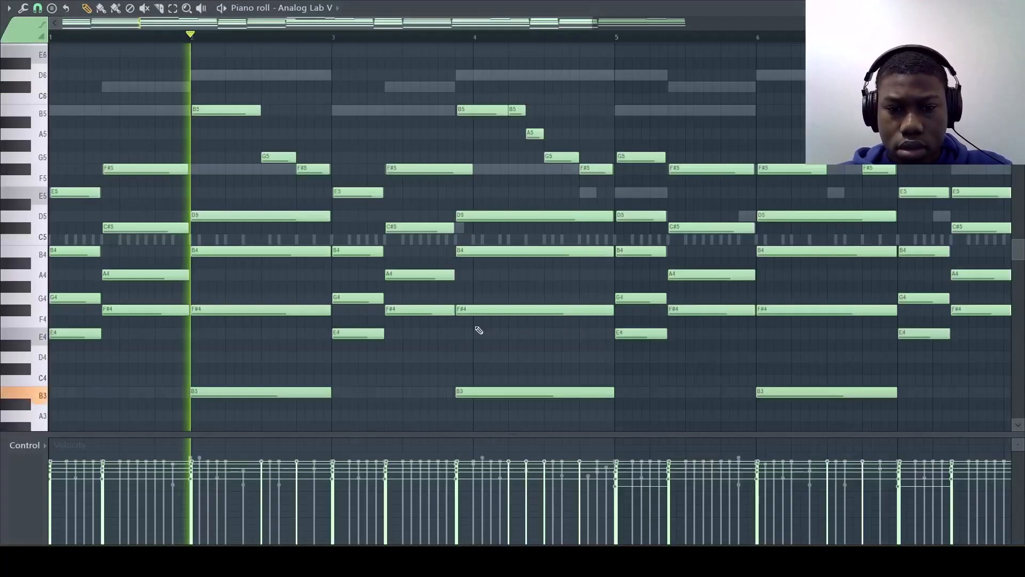
{"action": "left_click_drag", "start_coordinate": [42, 261], "coordinate": [45, 333]}
{"action": "left_click_drag", "start_coordinate": [35, 251], "coordinate": [58, 354]}
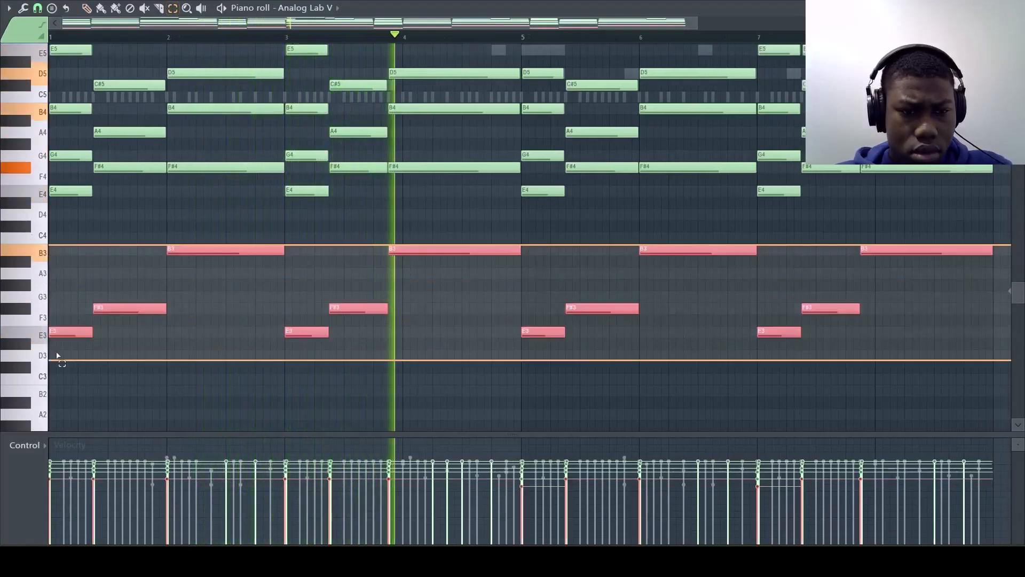
{"action": "key", "text": "Delete"}
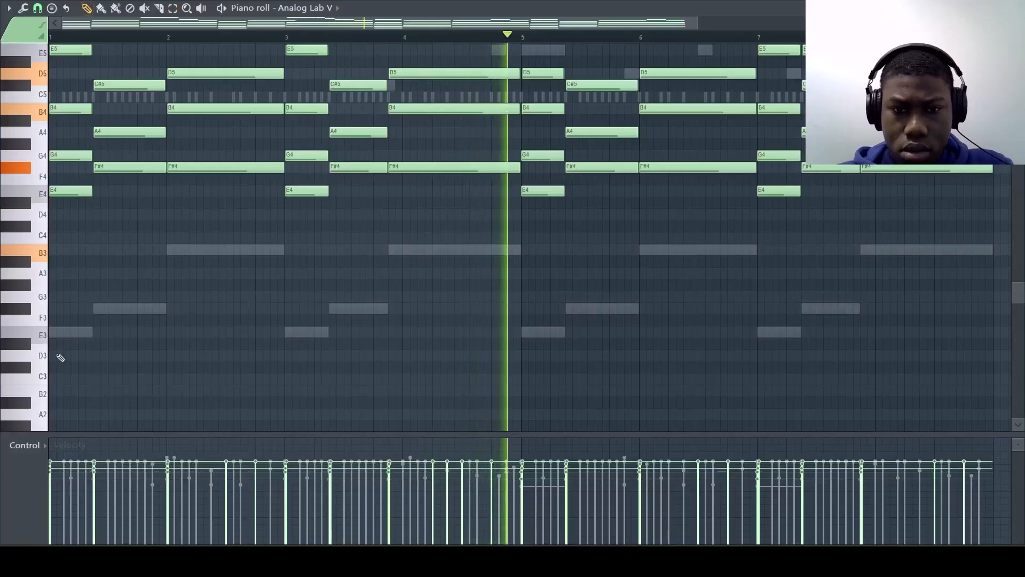
Step: Try the Analog Lab V part one octave higher, return it to its original octave, and close the piano roll
{"action": "scroll", "coordinate": [57, 356], "scroll_direction": "up", "scroll_amount": 5}
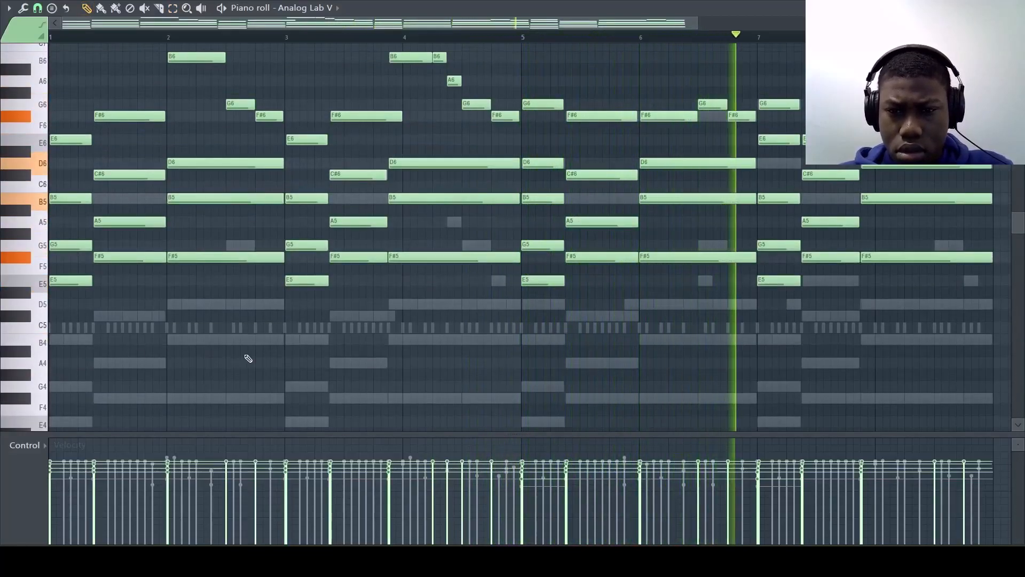
{"action": "key", "text": "ctrl+Down"}
{"action": "left_click", "coordinate": [1017, 8]}
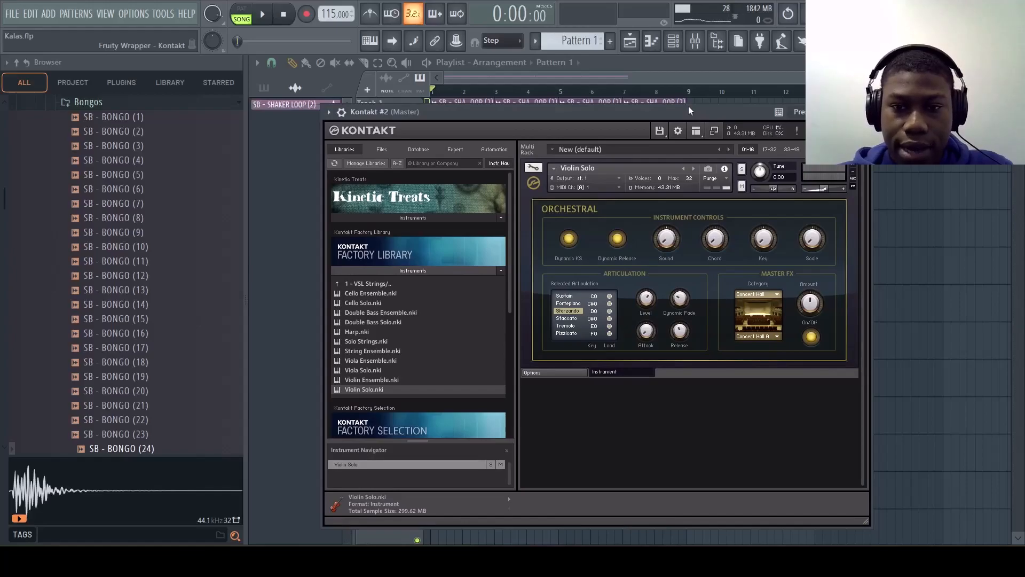
Step: For the new Kontakt Violin Solo, write B5, C#6, D6 and a short F#6, E6, D6, C#6 run, followed by B5, C#6, D6, E6 in bars 3–4
{"action": "left_click", "coordinate": [662, 47]}
{"action": "key", "text": "space"}
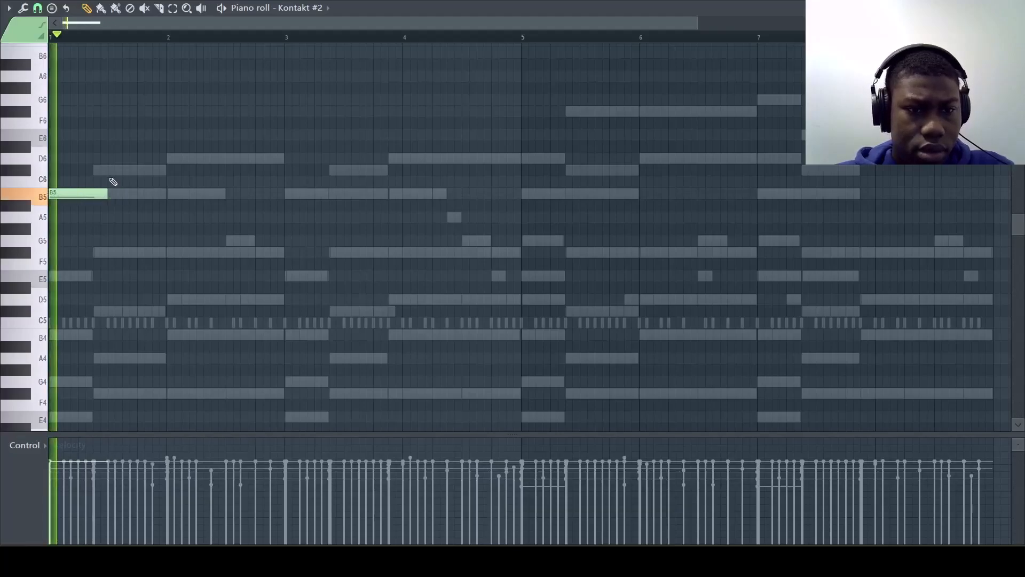
{"action": "left_click", "coordinate": [138, 169]}
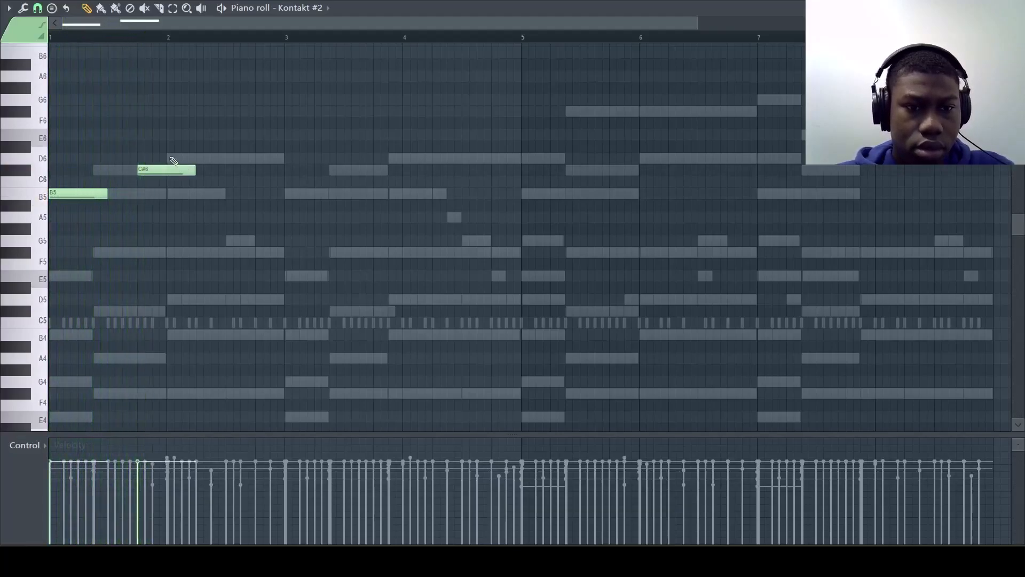
{"action": "left_click_drag", "start_coordinate": [191, 169], "coordinate": [167, 170]}
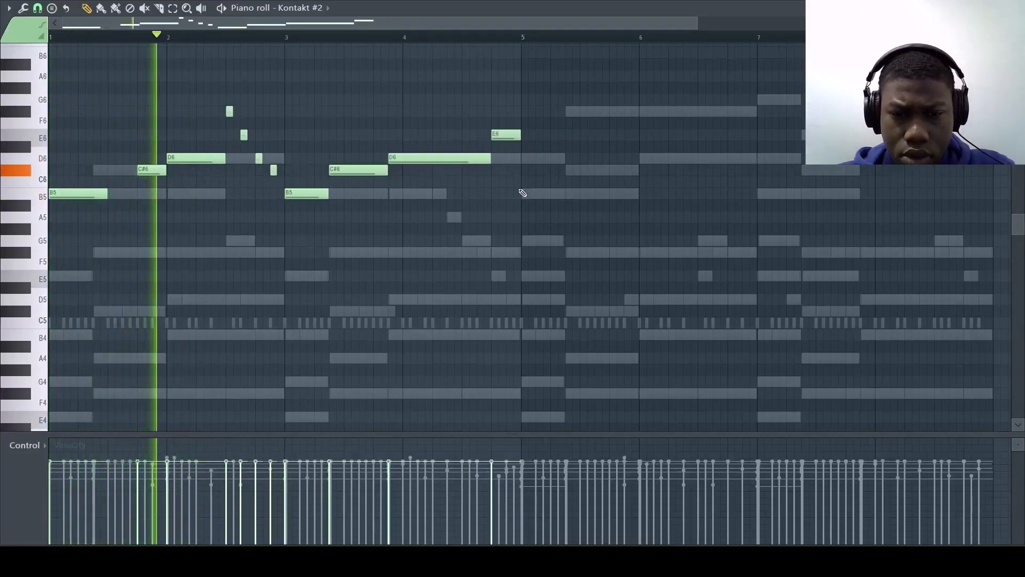
Step: Continue the violin melody with D6, C#6, F#6 in bars 5 and 6, G6 and E6 in bar 7, and a long F#6 into bar 8
{"action": "left_click", "coordinate": [534, 159]}
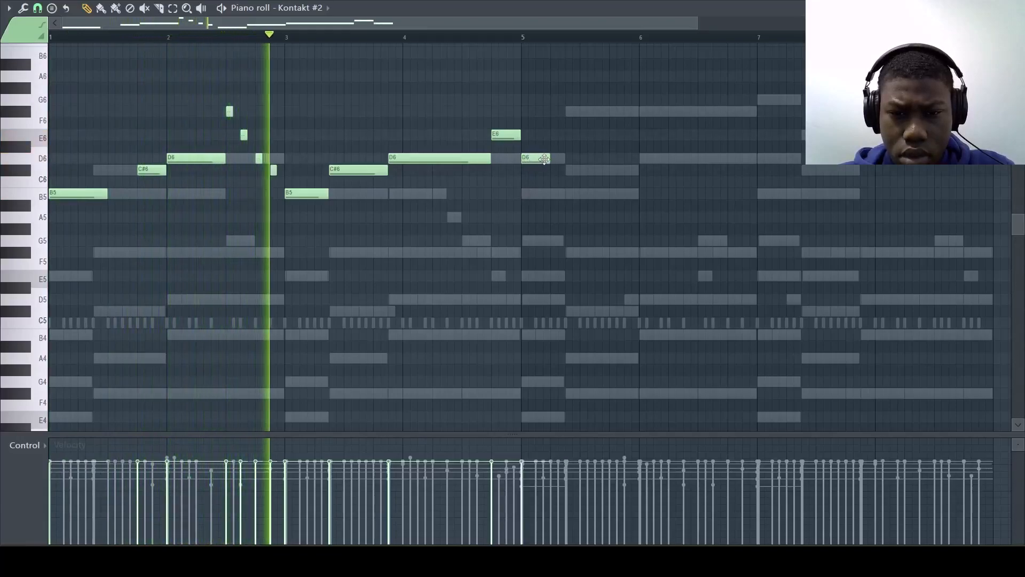
{"action": "left_click_drag", "start_coordinate": [544, 160], "coordinate": [564, 160]}
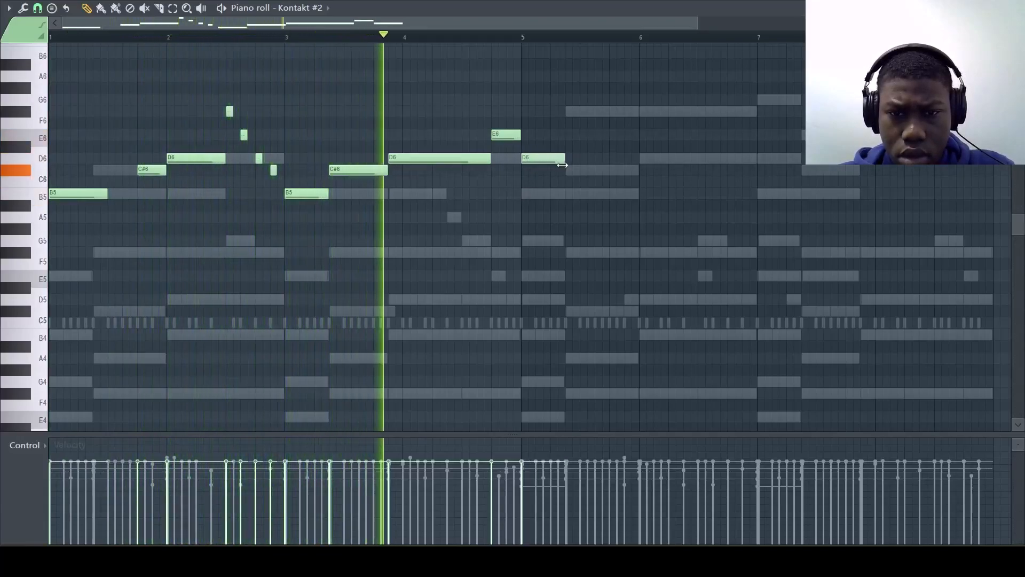
{"action": "left_click", "coordinate": [590, 171]}
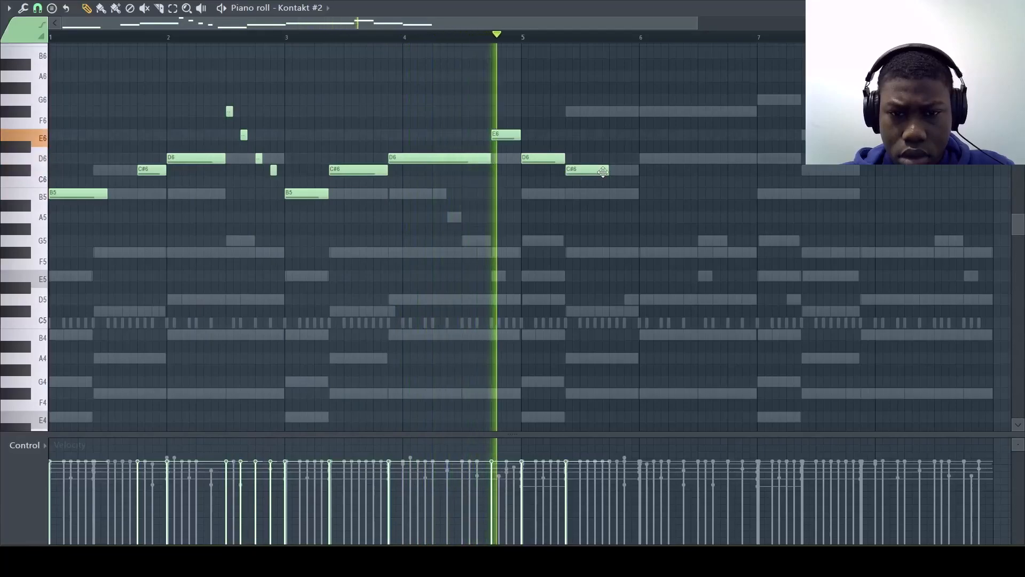
{"action": "key", "text": "space"}
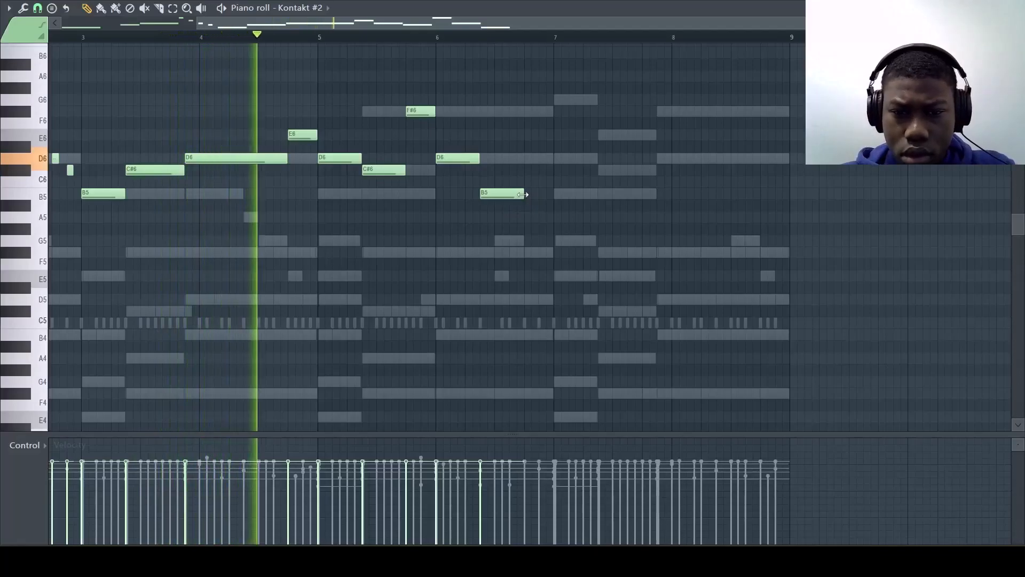
{"action": "left_click", "coordinate": [530, 167]}
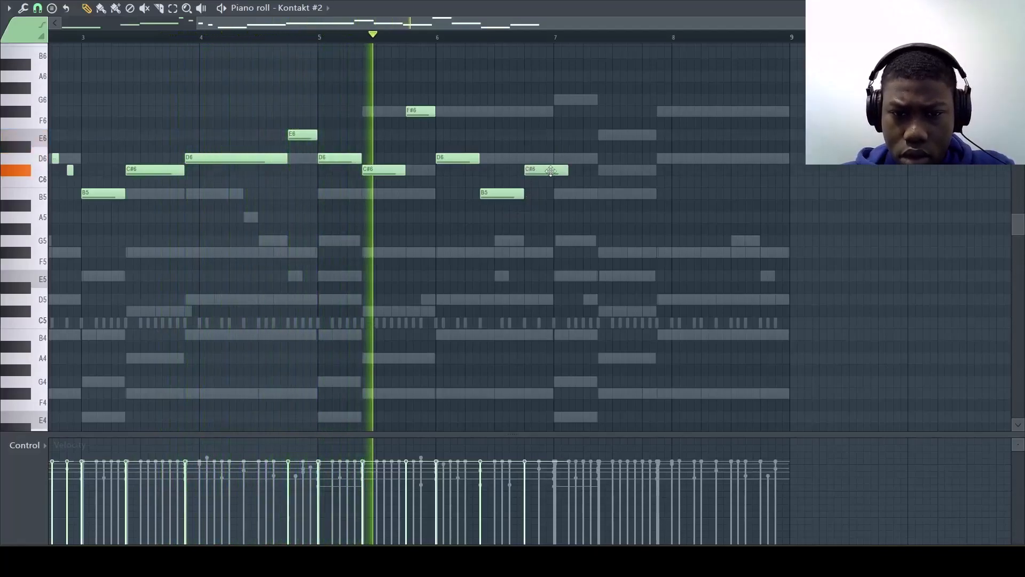
{"action": "left_click_drag", "start_coordinate": [563, 170], "coordinate": [552, 171]}
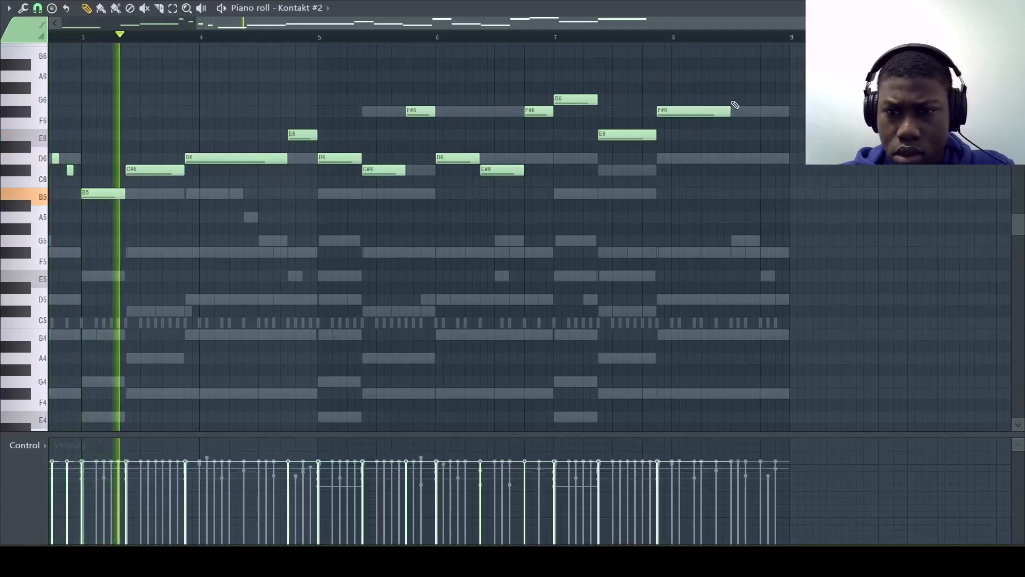
Step: Try a long G6, and instead short E6 and D6 notes, after the F#6 in bar 8 of the violin melody
{"action": "left_click", "coordinate": [735, 99]}
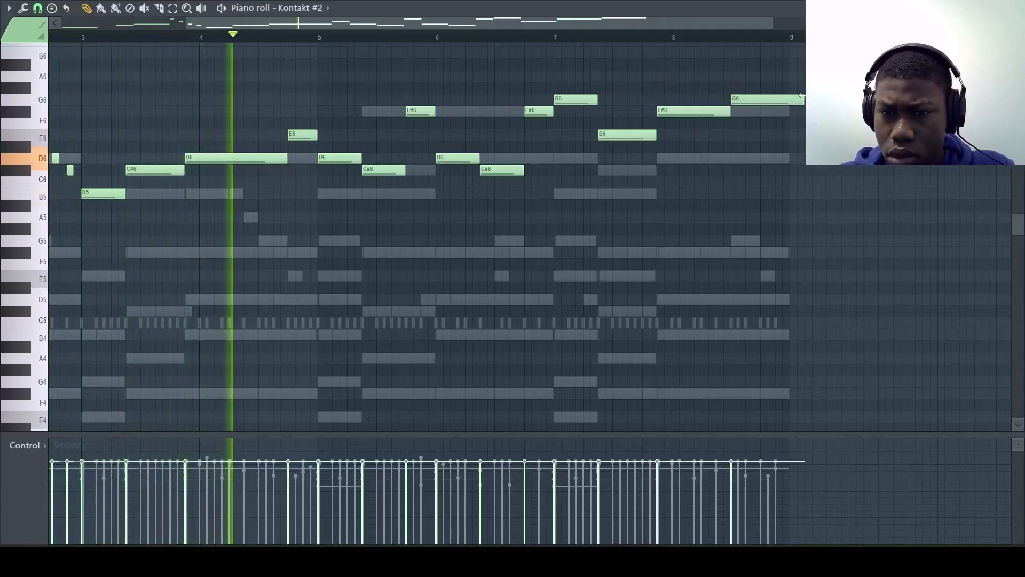
{"action": "left_click_drag", "start_coordinate": [801, 101], "coordinate": [734, 140]}
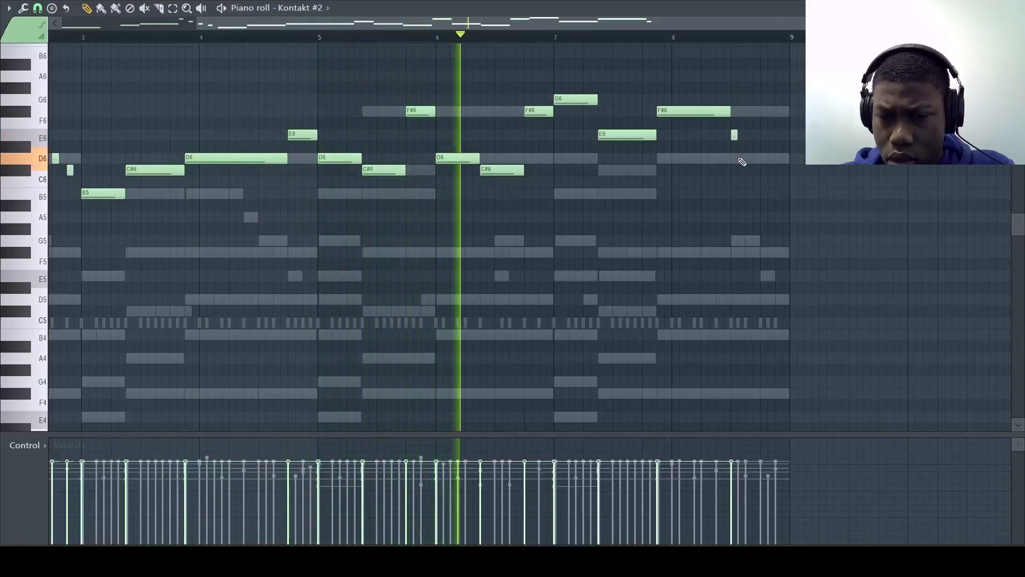
{"action": "left_click", "coordinate": [747, 158]}
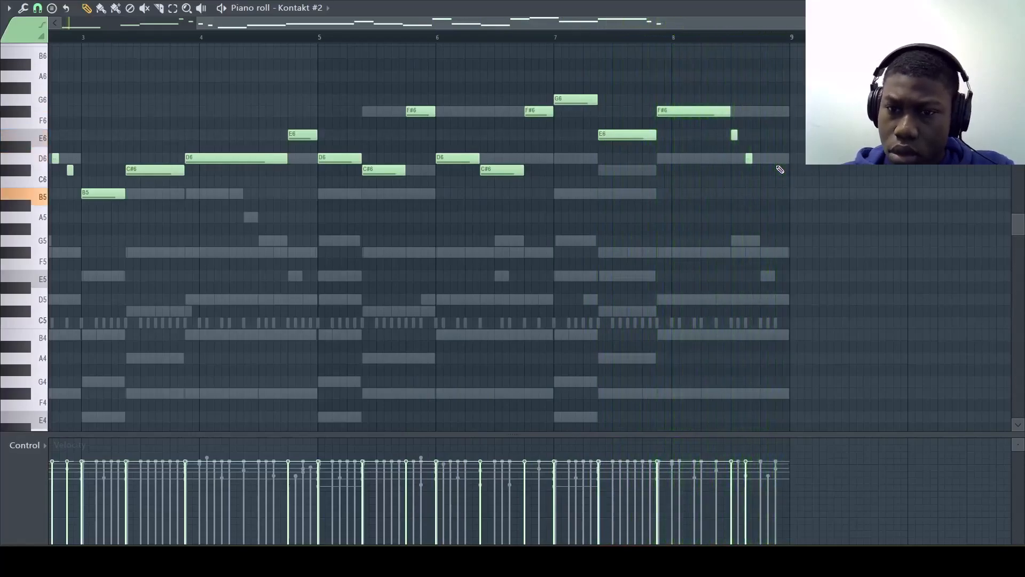
{"action": "scroll", "coordinate": [739, 138], "scroll_direction": "up", "scroll_amount": 2}
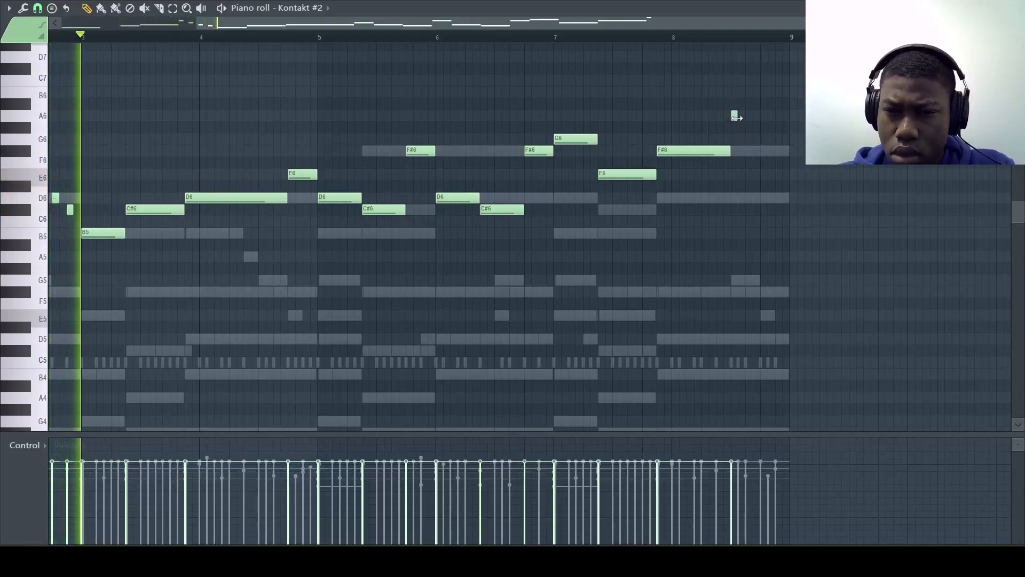
Step: Extend the violin melody's final F#6 to the end of bar 8 and play the melody from the start
{"action": "left_click_drag", "start_coordinate": [737, 117], "coordinate": [787, 130]}
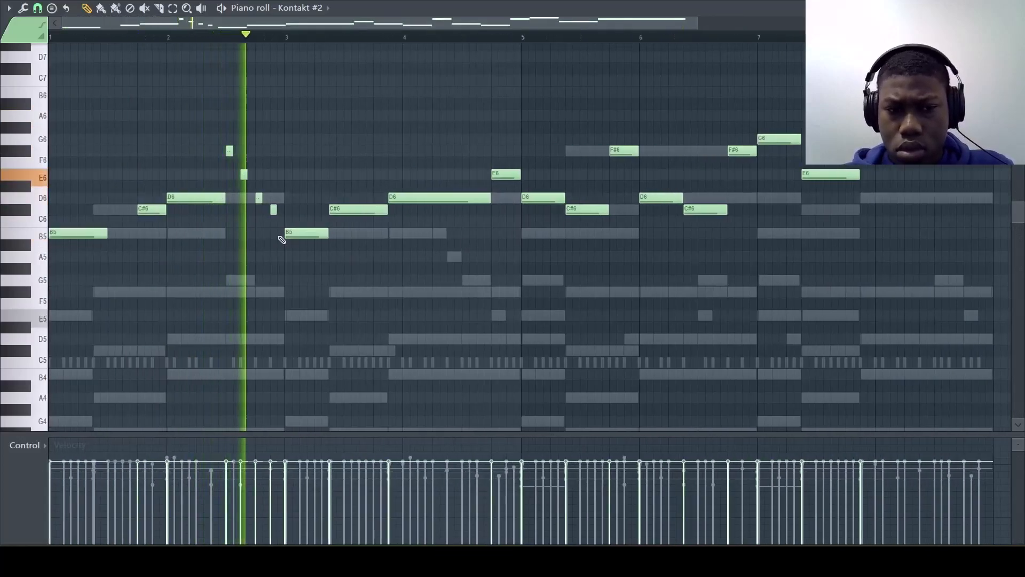
{"action": "key", "text": "space"}
{"action": "scroll", "coordinate": [342, 264], "scroll_direction": "down", "scroll_amount": 2}
{"action": "scroll", "coordinate": [343, 264], "scroll_direction": "up", "scroll_amount": 2}
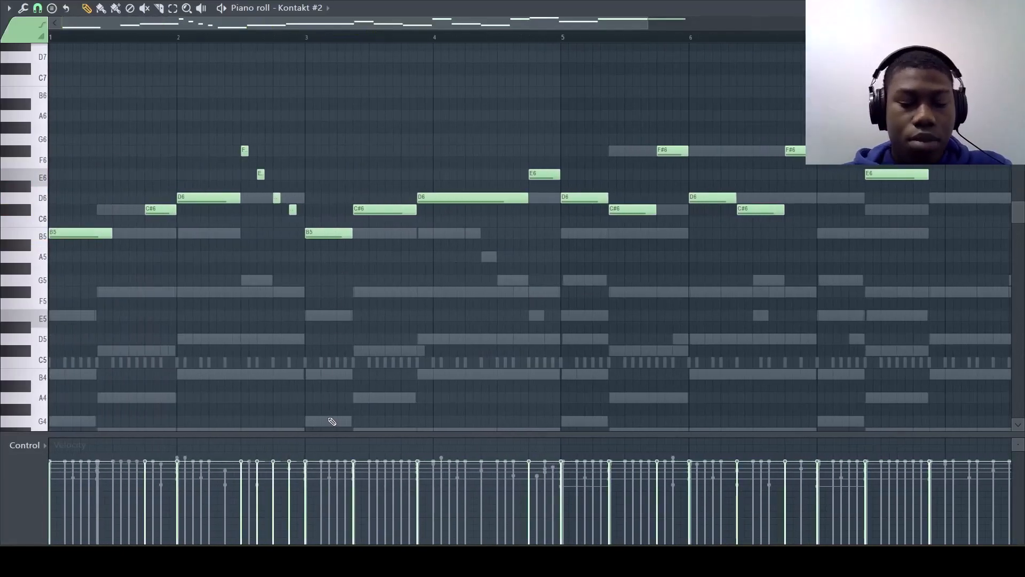
Step: Randomize the violin notes' pan and velocity slightly with bipolar levels, and close the piano roll
{"action": "key", "text": "alt+r"}
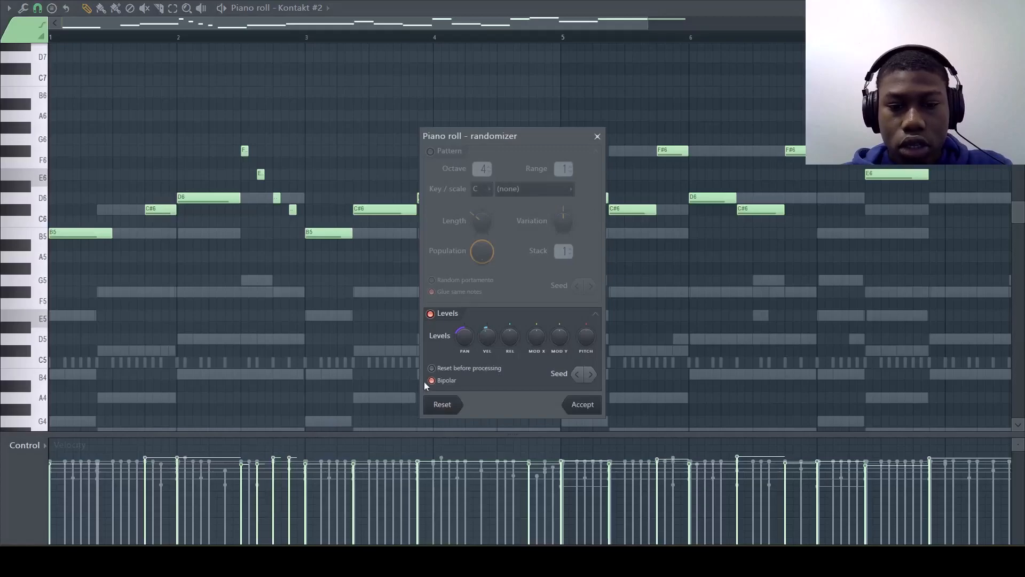
{"action": "left_click_drag", "start_coordinate": [462, 339], "coordinate": [462, 342]}
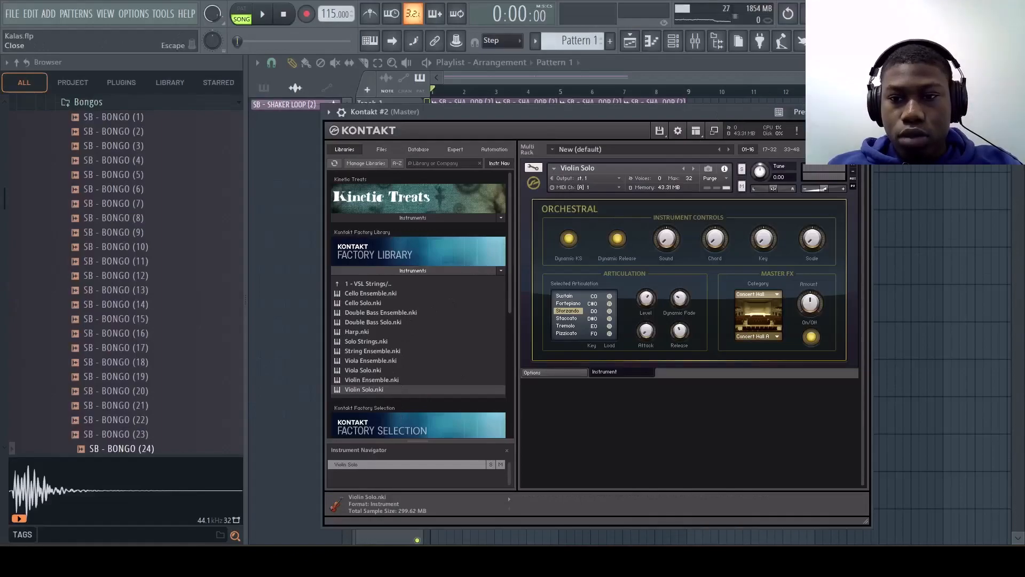
{"action": "left_click", "coordinate": [863, 111]}
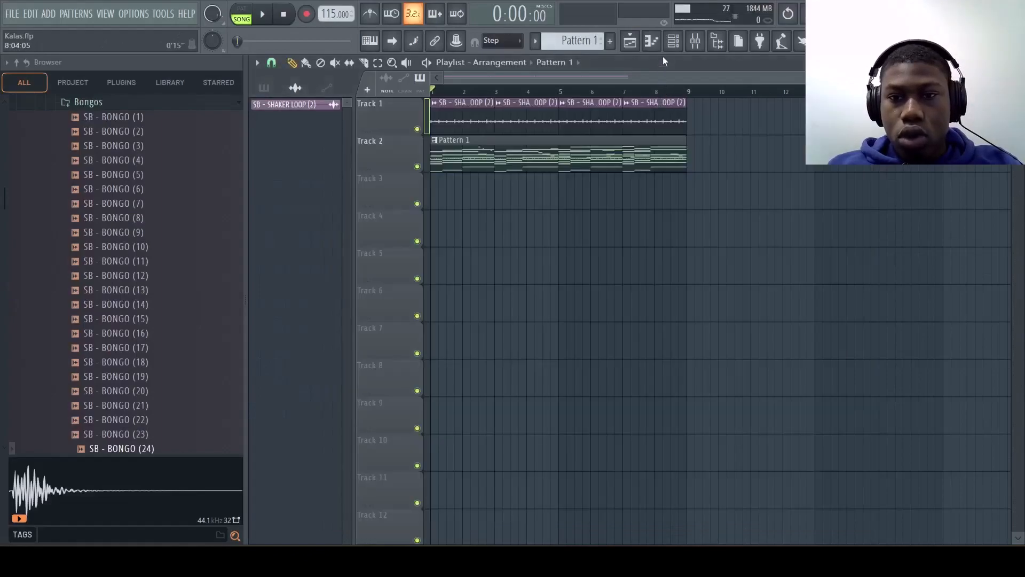
Step: Add a Log Drum instrument channel and place a short E3 note at the start of bar 1
{"action": "left_click", "coordinate": [673, 42]}
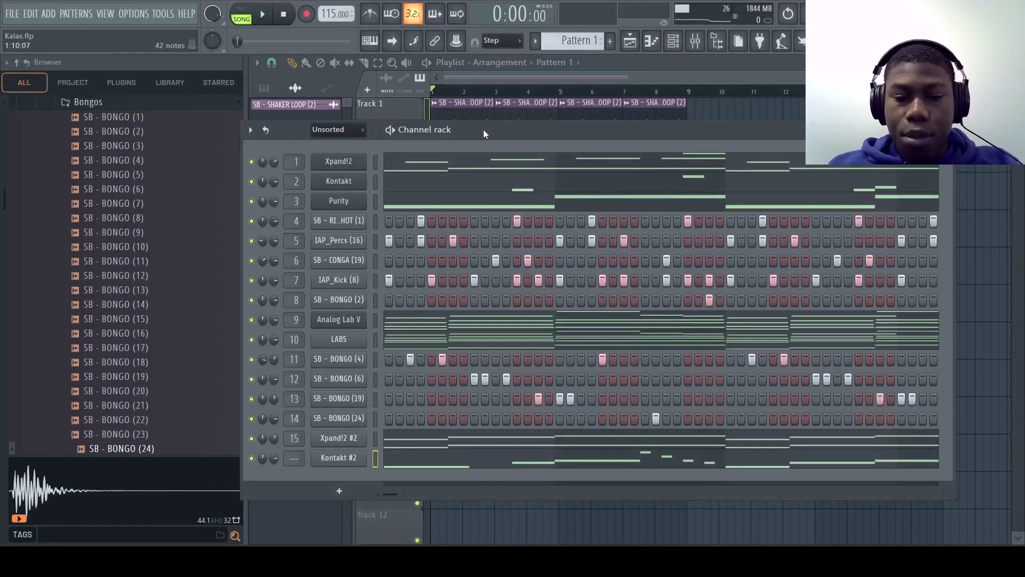
{"action": "left_click", "coordinate": [337, 491]}
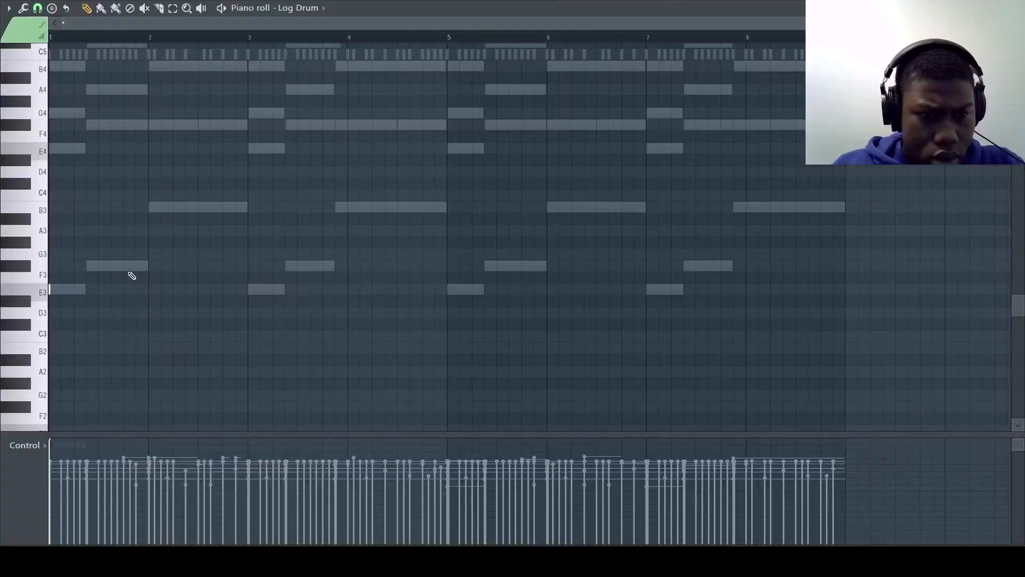
{"action": "key", "text": "space"}
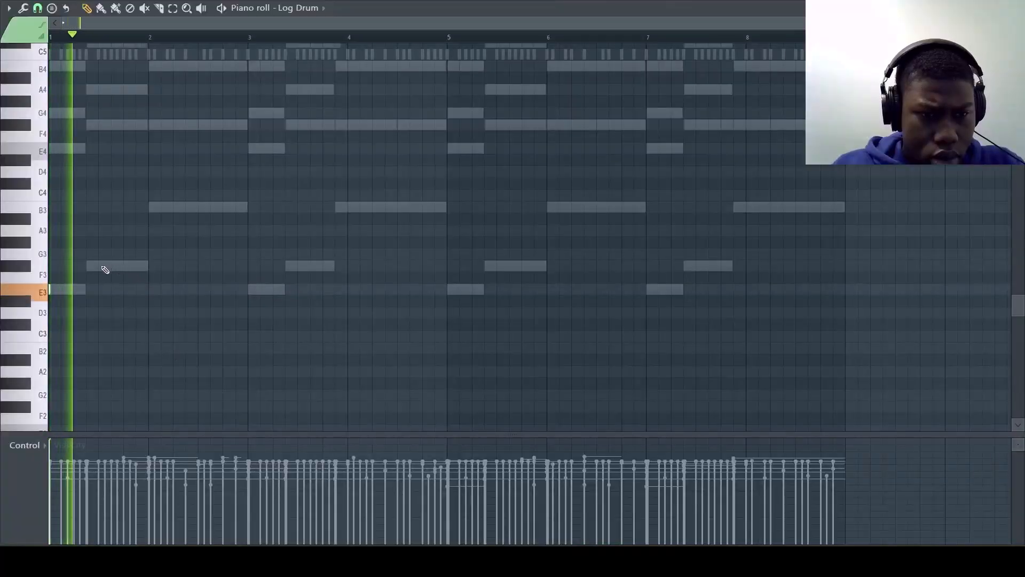
Step: Write short log drum hits: F#3 late in bar 1, six B2 in bar 2, then two E3, two F#3 and a B3 in bar 3
{"action": "scroll", "coordinate": [114, 270], "scroll_direction": "up", "scroll_amount": 2}
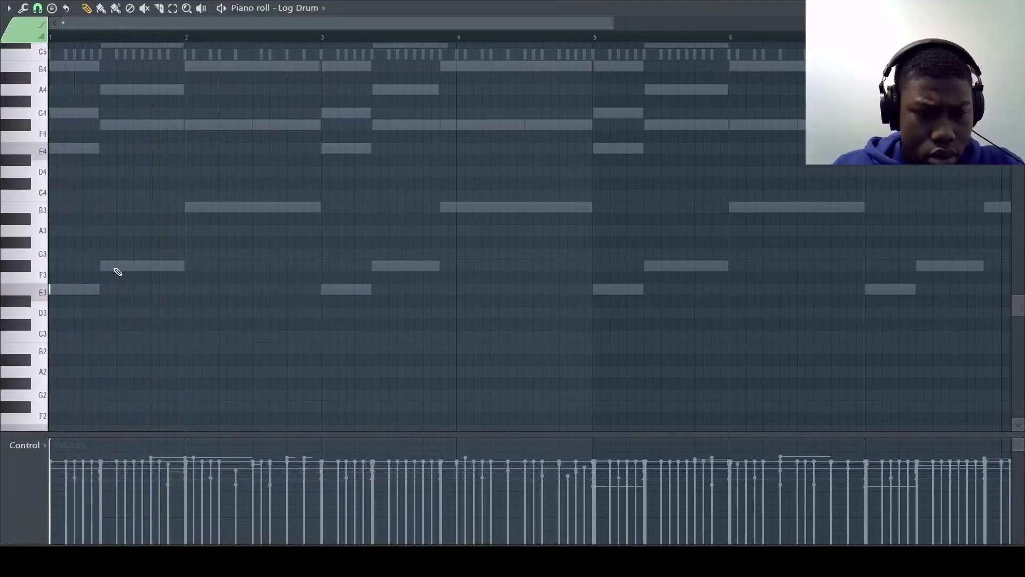
{"action": "key", "text": "space"}
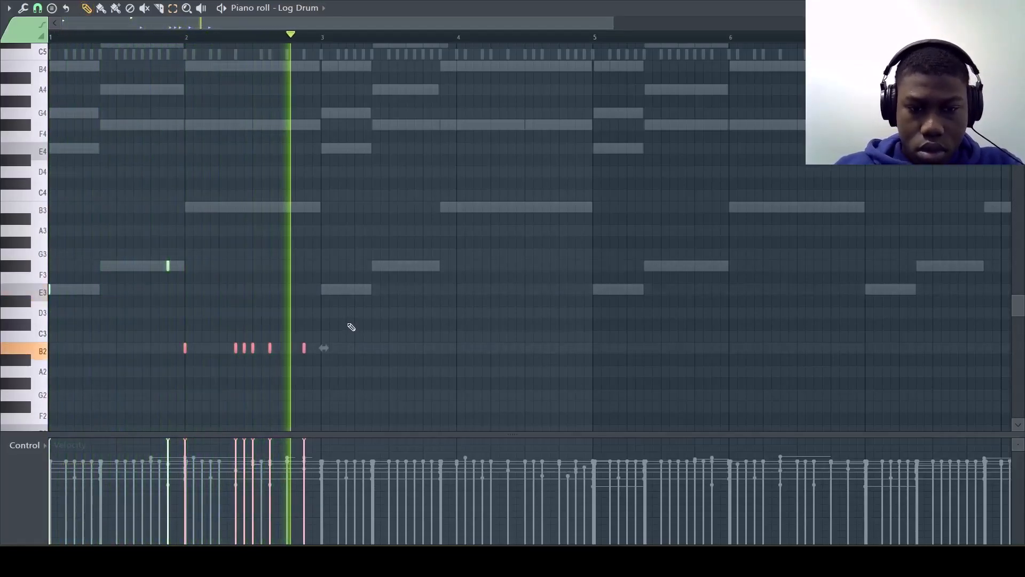
{"action": "key", "text": "space"}
{"action": "key", "text": "space"}
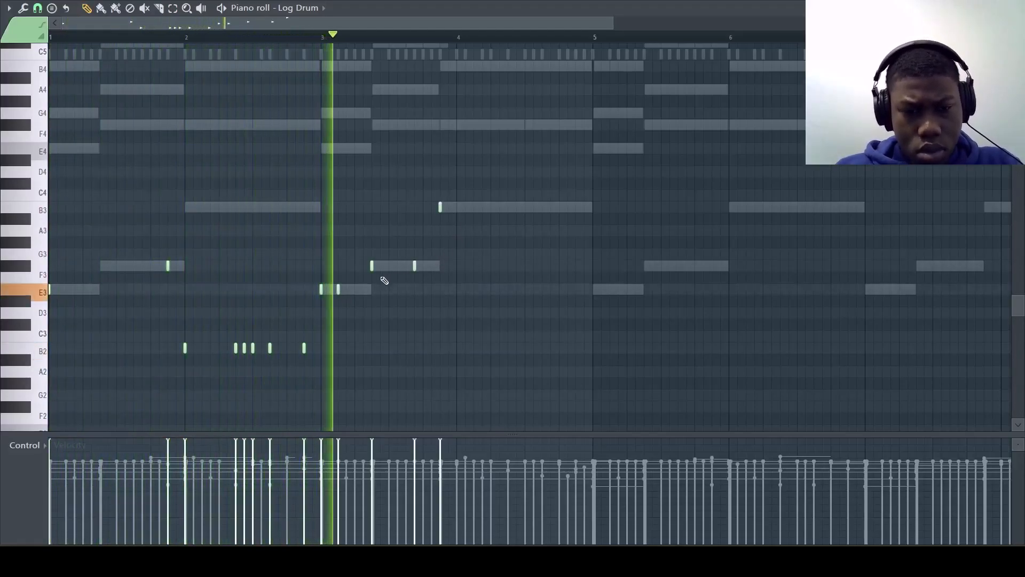
Step: Continue the log drum with B3 in bar 4, E3 and F#3 in bars 5 and 7, B2 and B3 in bars 6 and 8
{"action": "left_click", "coordinate": [475, 207]}
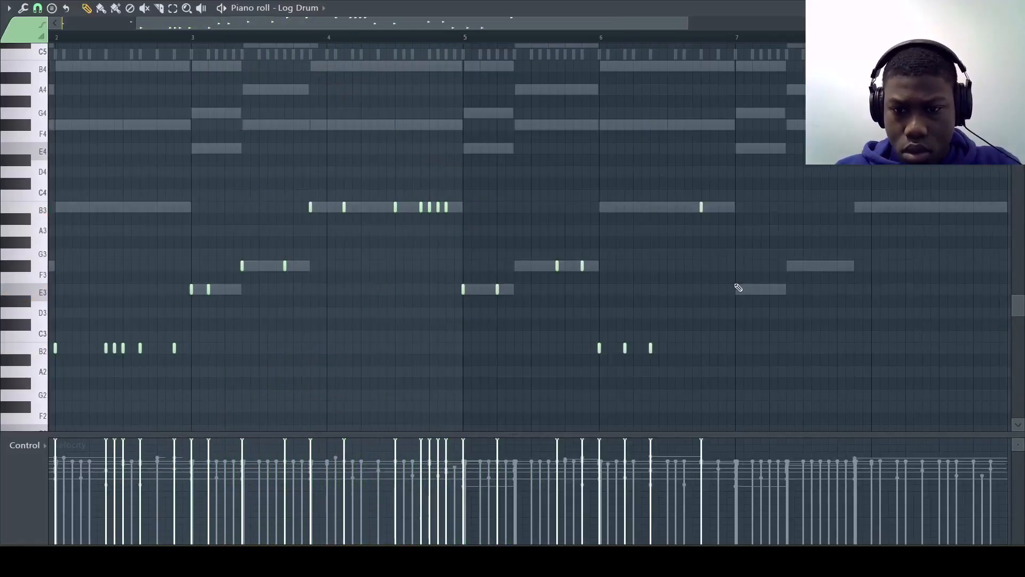
{"action": "scroll", "coordinate": [751, 293], "scroll_direction": "right", "scroll_amount": 2}
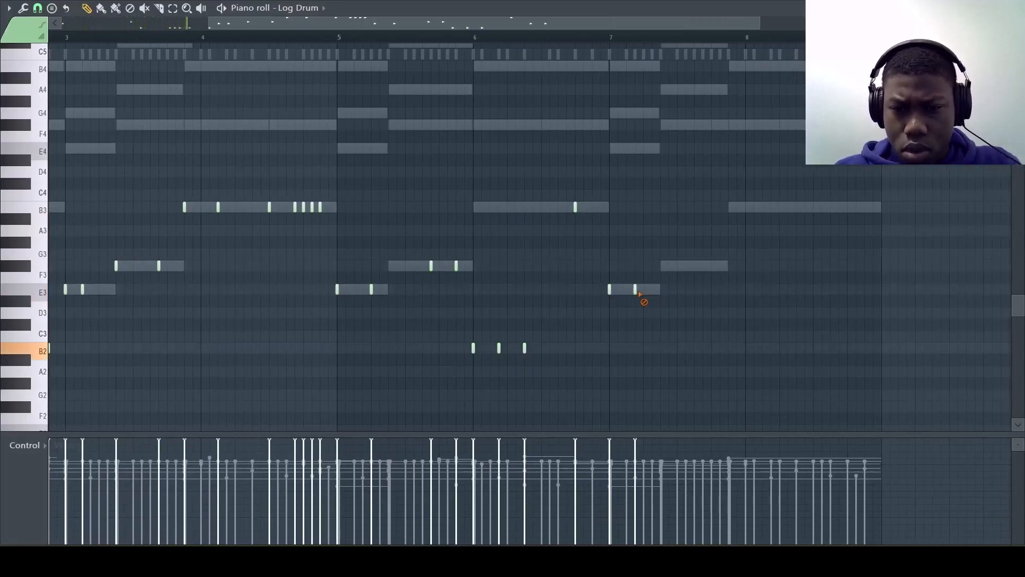
{"action": "key", "text": "space"}
{"action": "left_click", "coordinate": [661, 266]}
{"action": "left_click", "coordinate": [694, 265]}
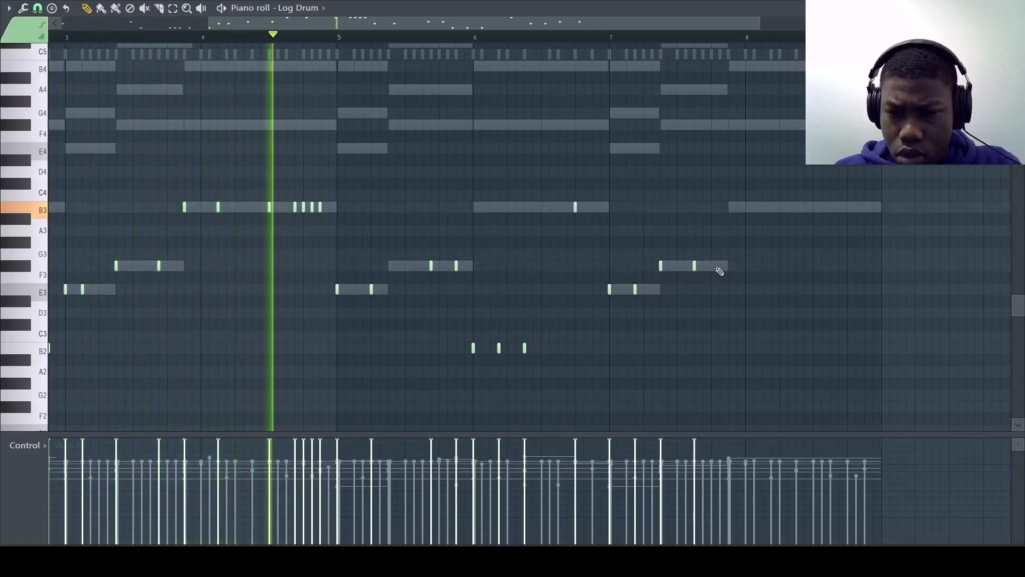
{"action": "left_click", "coordinate": [716, 267]}
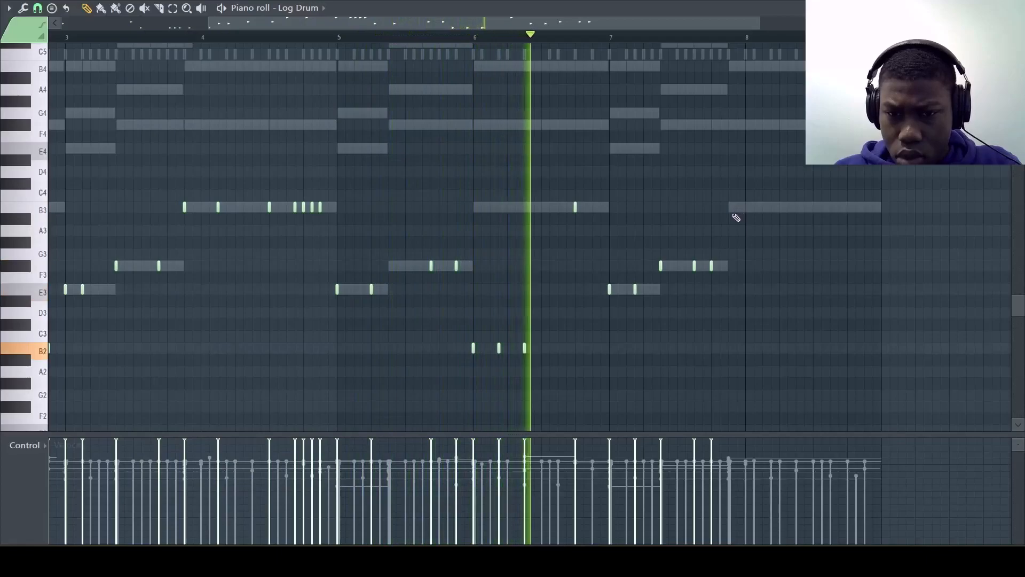
{"action": "left_click", "coordinate": [719, 265]}
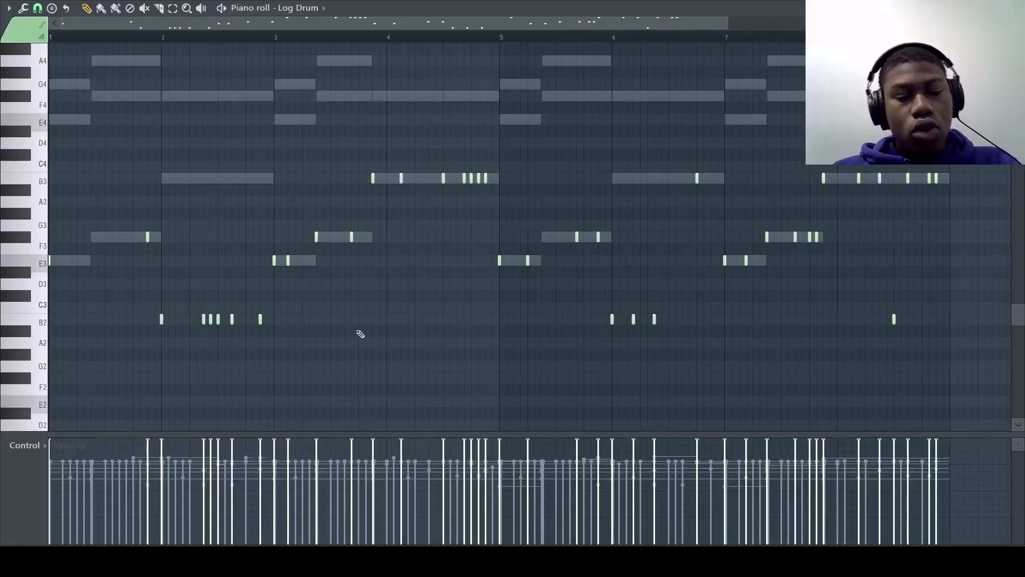
{"action": "scroll", "coordinate": [185, 376], "scroll_direction": "up", "scroll_amount": 2}
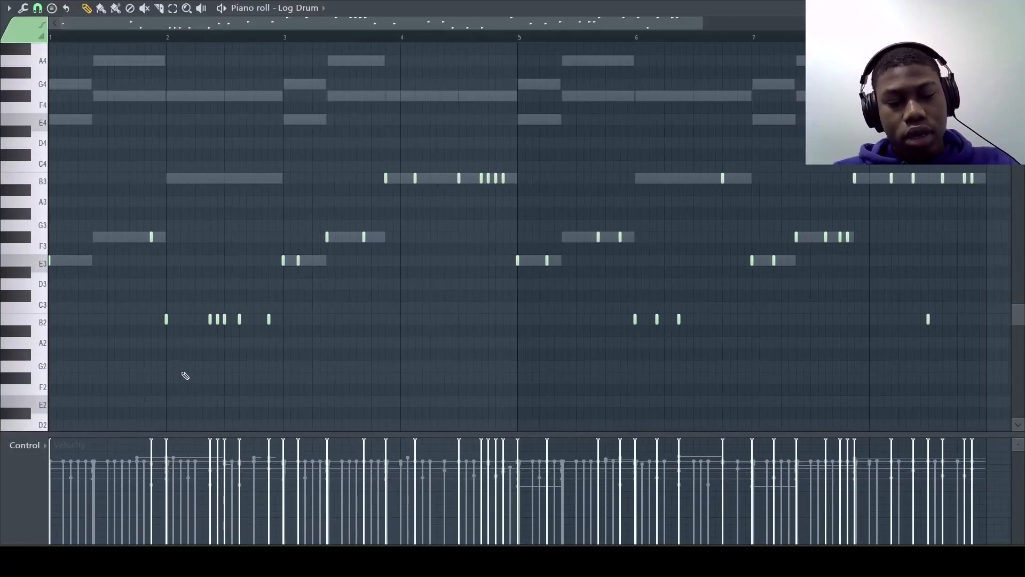
{"action": "scroll", "coordinate": [446, 292], "scroll_direction": "up", "scroll_amount": 1}
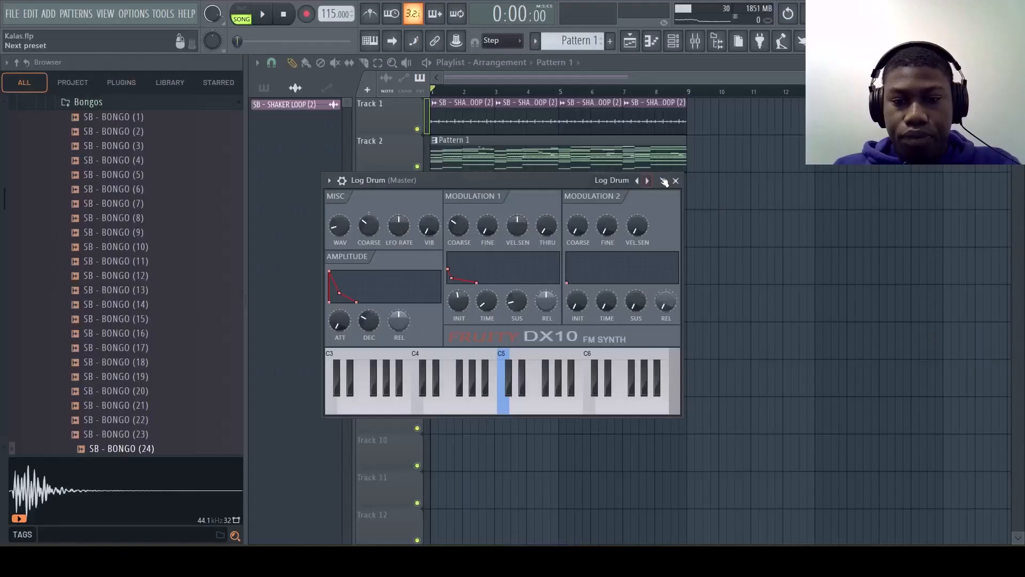
{"action": "left_click", "coordinate": [683, 181]}
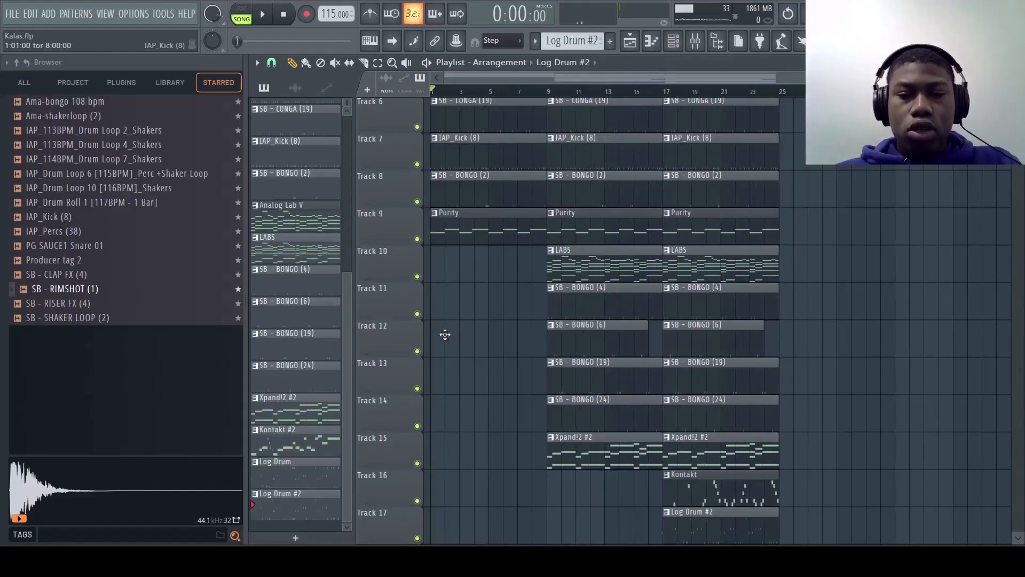
Step: Review the playlist arrangement section by section, checking which of tracks 1 to 17 play from bars 1, 9 and 17
{"action": "scroll", "coordinate": [444, 334], "scroll_direction": "up", "scroll_amount": 5}
{"action": "scroll", "coordinate": [445, 334], "scroll_direction": "up", "scroll_amount": 1}
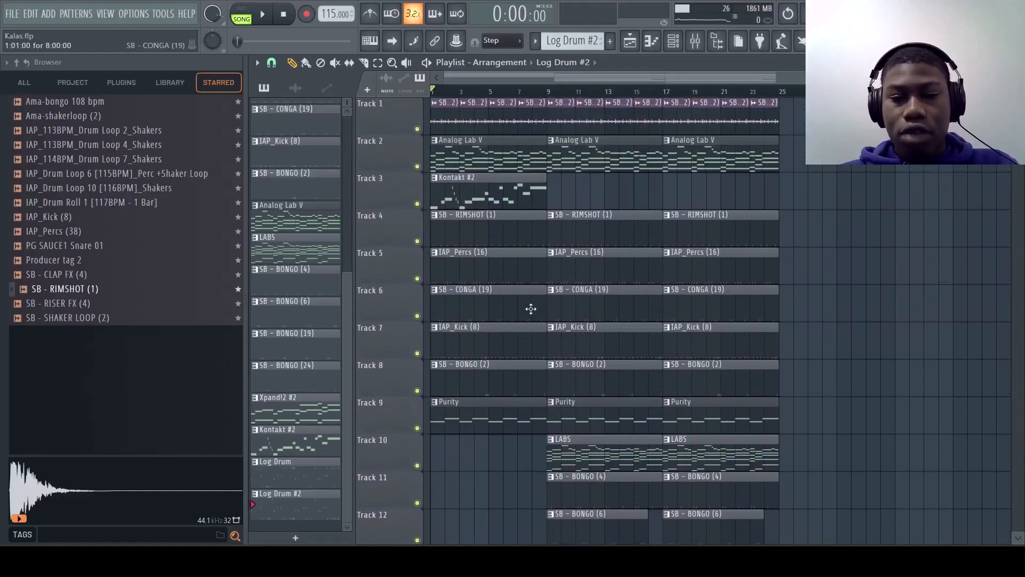
{"action": "scroll", "coordinate": [531, 309], "scroll_direction": "up", "scroll_amount": 2}
{"action": "scroll", "coordinate": [506, 309], "scroll_direction": "left", "scroll_amount": 2}
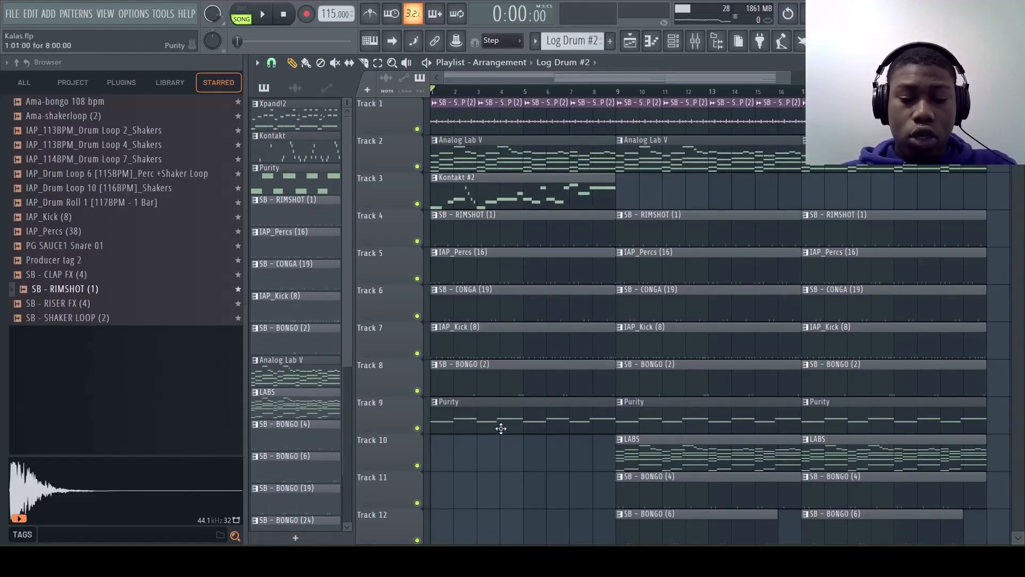
{"action": "scroll", "coordinate": [551, 458], "scroll_direction": "down", "scroll_amount": 5}
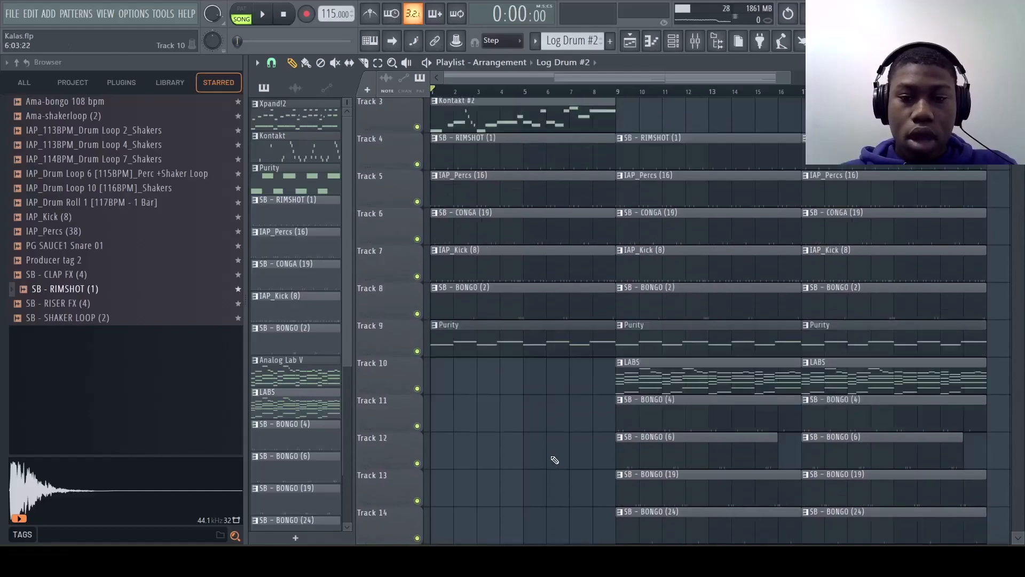
{"action": "scroll", "coordinate": [553, 459], "scroll_direction": "right", "scroll_amount": 4}
{"action": "scroll", "coordinate": [555, 459], "scroll_direction": "up", "scroll_amount": 3}
{"action": "scroll", "coordinate": [554, 460], "scroll_direction": "down", "scroll_amount": 2}
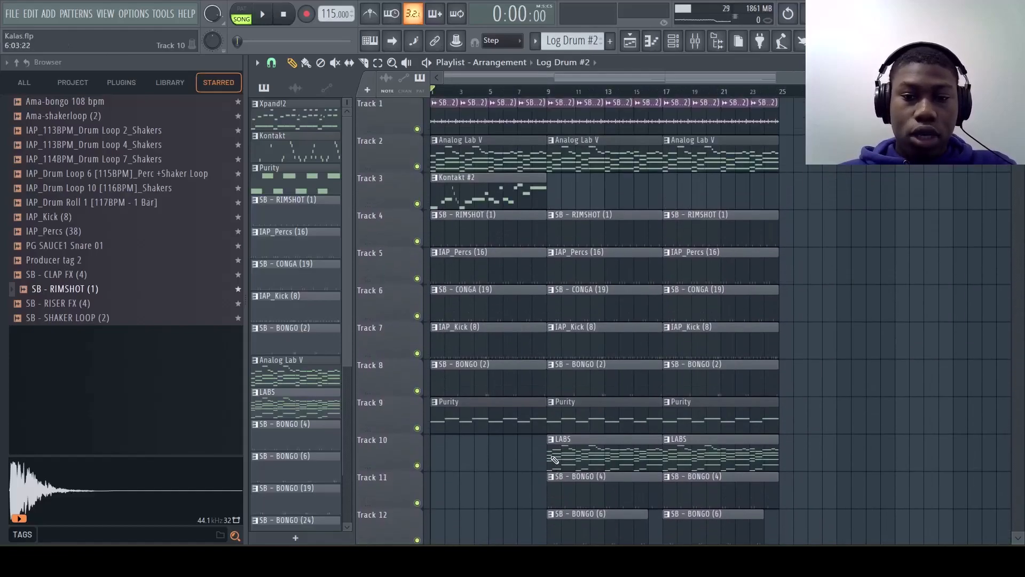
{"action": "scroll", "coordinate": [555, 460], "scroll_direction": "up", "scroll_amount": 2}
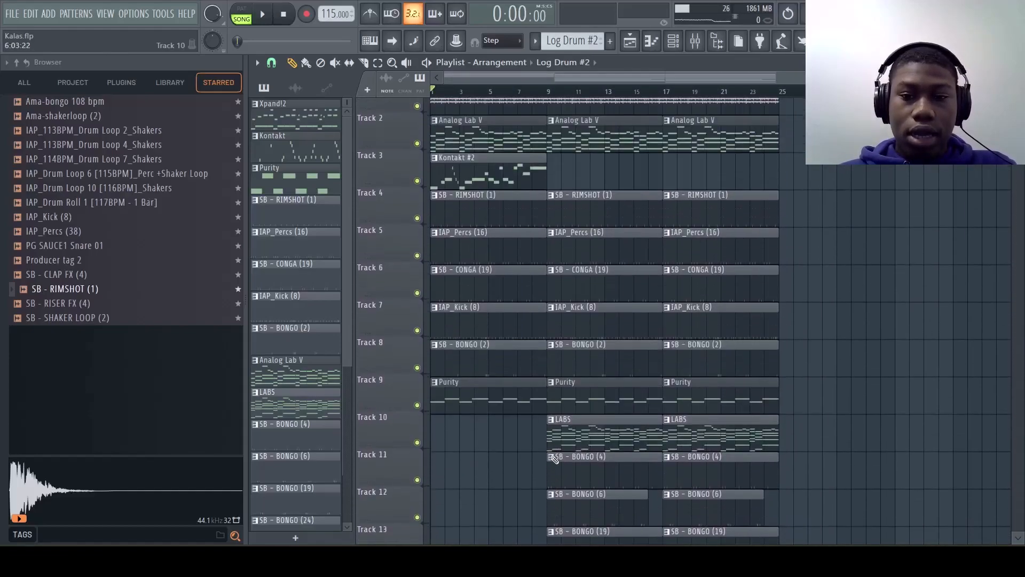
{"action": "scroll", "coordinate": [554, 460], "scroll_direction": "down", "scroll_amount": 1}
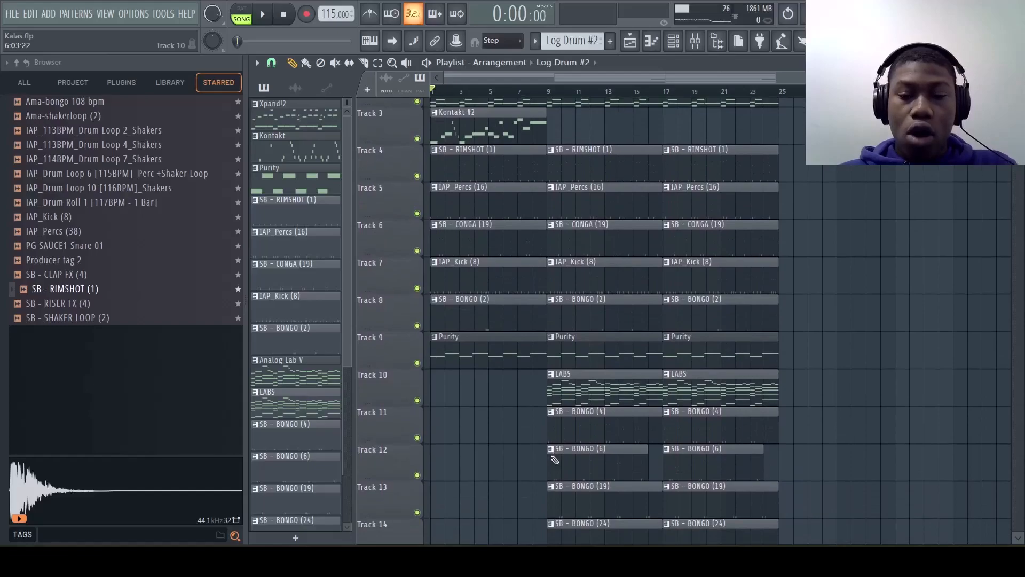
{"action": "scroll", "coordinate": [554, 459], "scroll_direction": "down", "scroll_amount": 1}
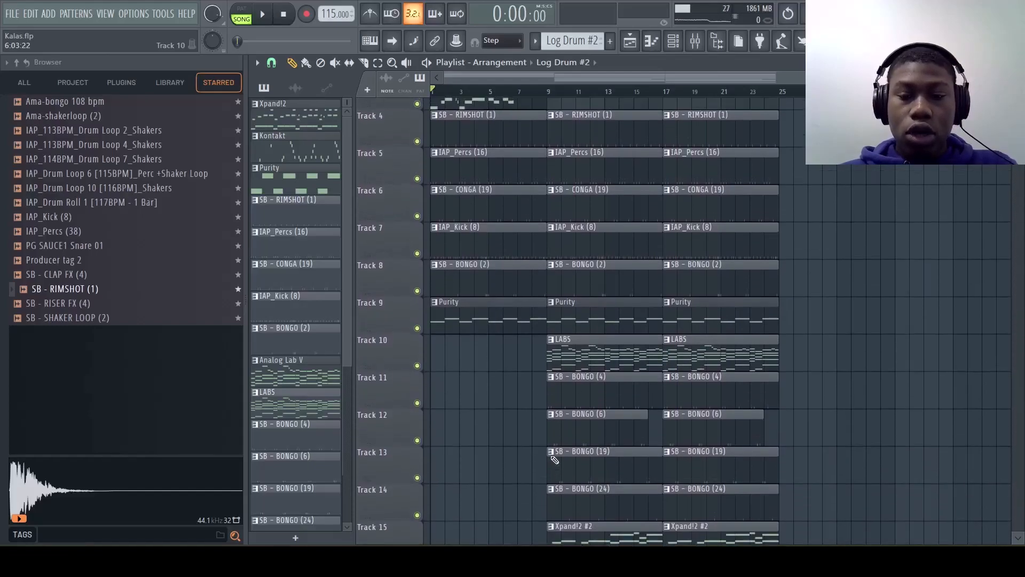
{"action": "scroll", "coordinate": [555, 460], "scroll_direction": "up", "scroll_amount": 2}
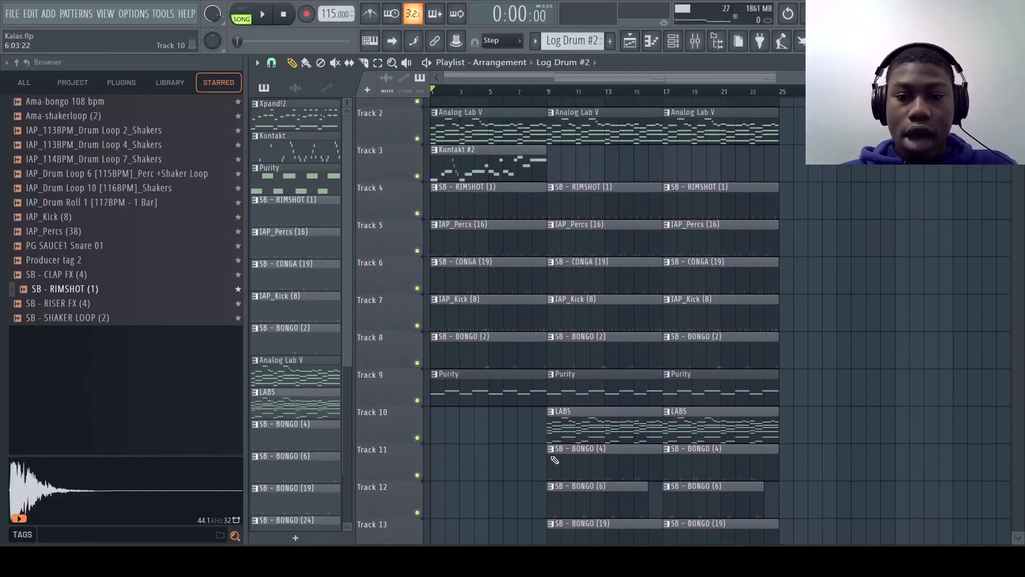
{"action": "scroll", "coordinate": [604, 439], "scroll_direction": "down", "scroll_amount": 4}
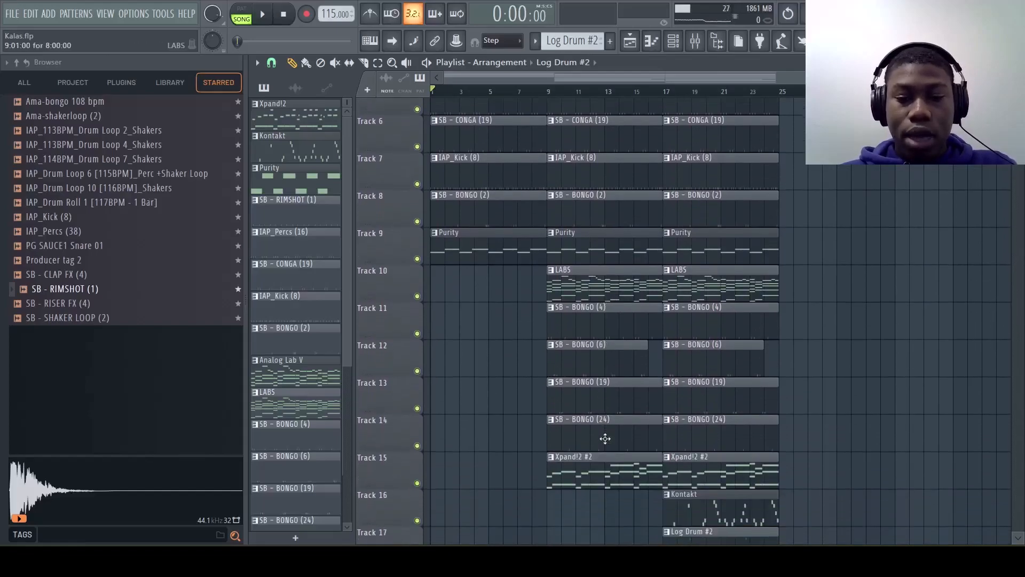
{"action": "scroll", "coordinate": [597, 472], "scroll_direction": "up", "scroll_amount": 2}
{"action": "scroll", "coordinate": [597, 470], "scroll_direction": "down", "scroll_amount": 3}
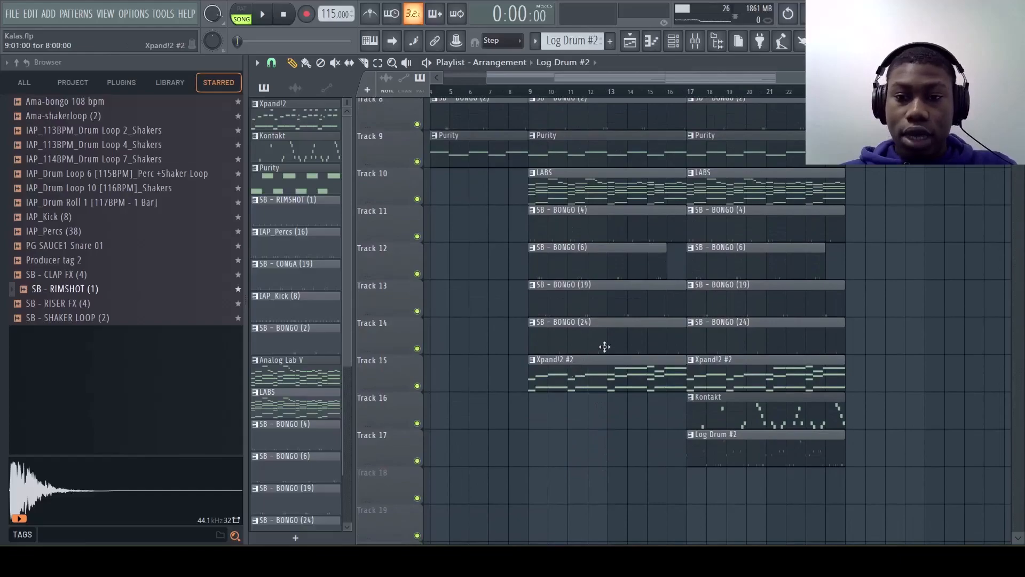
{"action": "scroll", "coordinate": [725, 272], "scroll_direction": "up", "scroll_amount": 1}
{"action": "scroll", "coordinate": [762, 372], "scroll_direction": "right", "scroll_amount": 2}
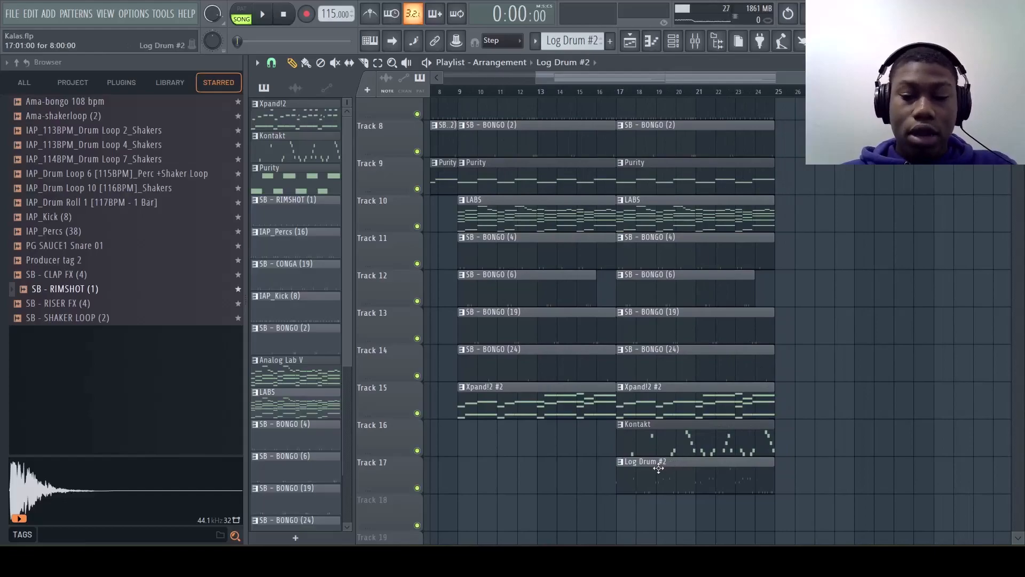
{"action": "scroll", "coordinate": [634, 377], "scroll_direction": "up", "scroll_amount": 2}
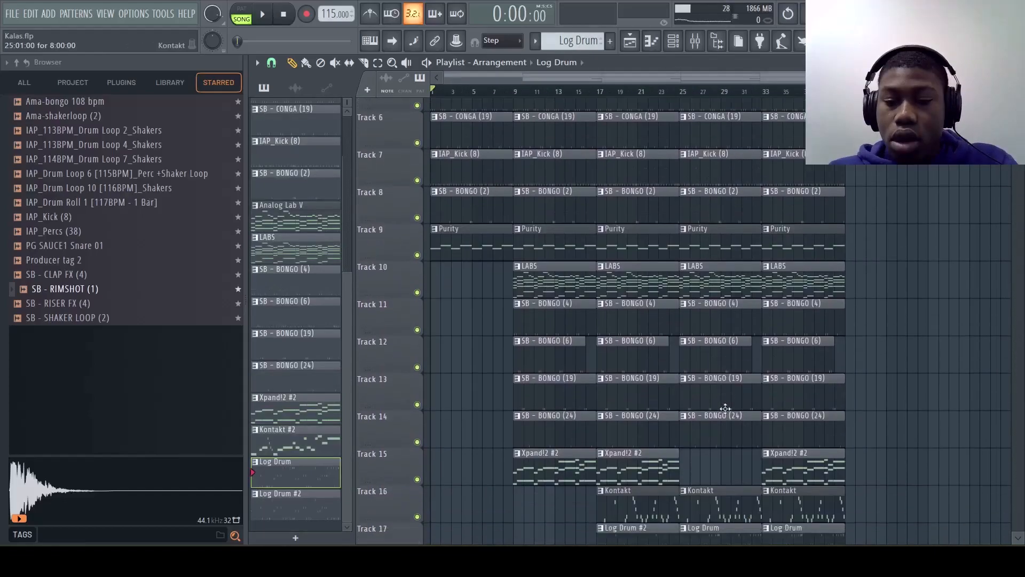
Step: Examine the playlist sections starting at bars 17, 25 and 33, checking which of tracks 1 to 18 play in each
{"action": "scroll", "coordinate": [724, 409], "scroll_direction": "down", "scroll_amount": 2}
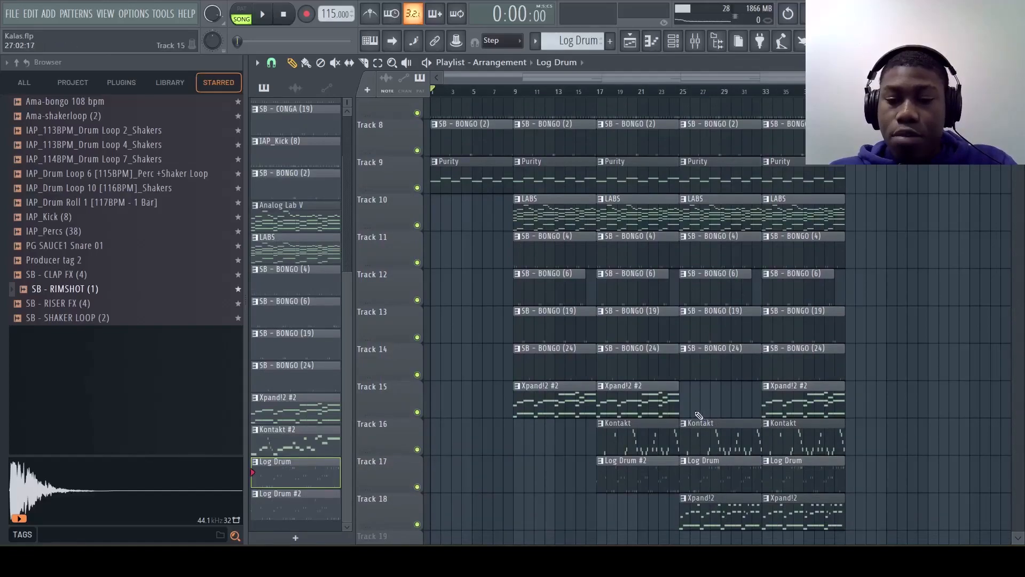
{"action": "scroll", "coordinate": [684, 412], "scroll_direction": "down", "scroll_amount": 2}
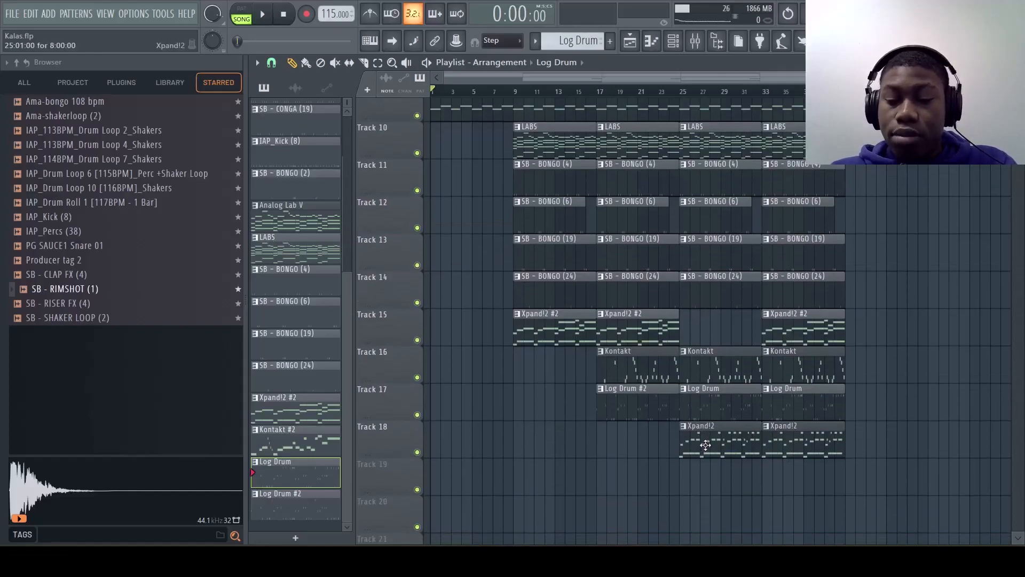
{"action": "scroll", "coordinate": [706, 445], "scroll_direction": "up", "scroll_amount": 8}
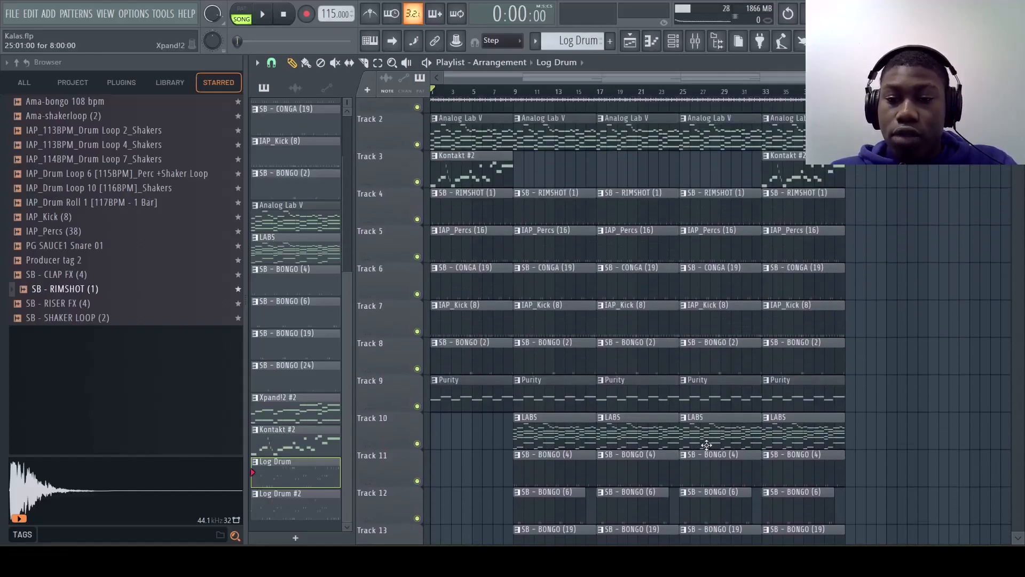
{"action": "scroll", "coordinate": [790, 409], "scroll_direction": "down", "scroll_amount": 4}
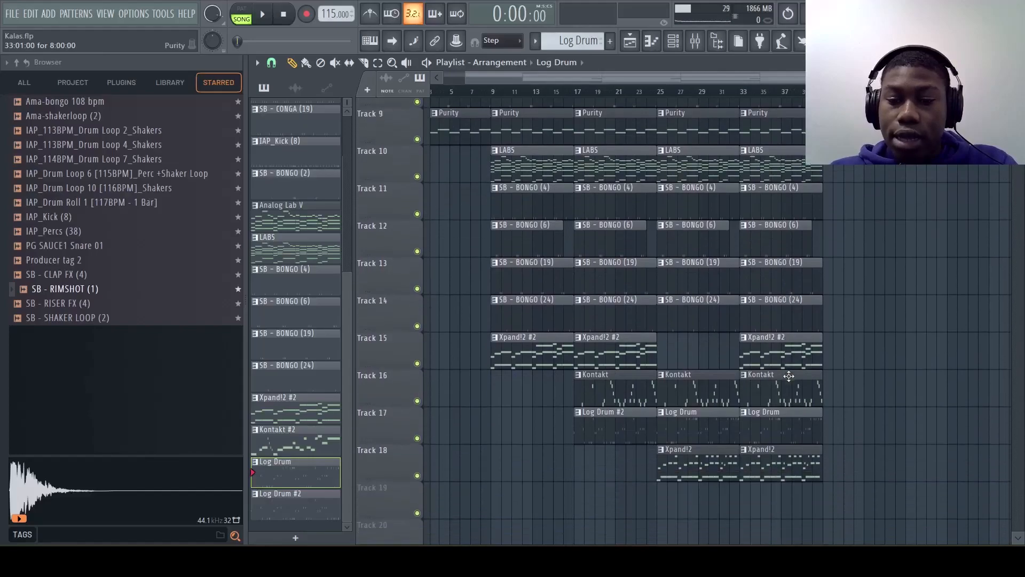
{"action": "scroll", "coordinate": [791, 364], "scroll_direction": "up", "scroll_amount": 4}
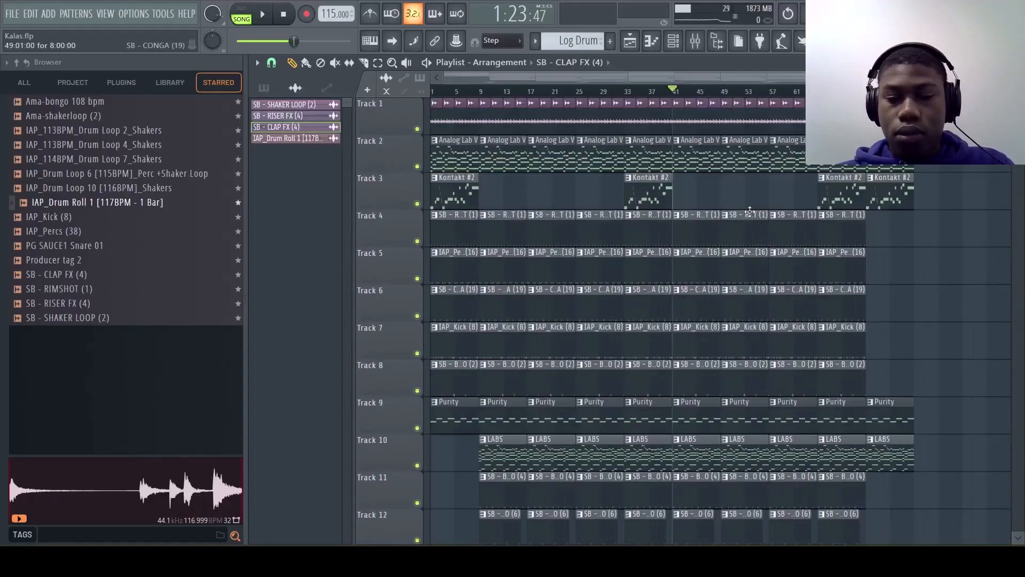
Step: Review the extended arrangement from bar 1 through the closing section, checking which tracks play in each part up to the end
{"action": "scroll", "coordinate": [750, 212], "scroll_direction": "down", "scroll_amount": 3}
{"action": "scroll", "coordinate": [748, 211], "scroll_direction": "up", "scroll_amount": 3}
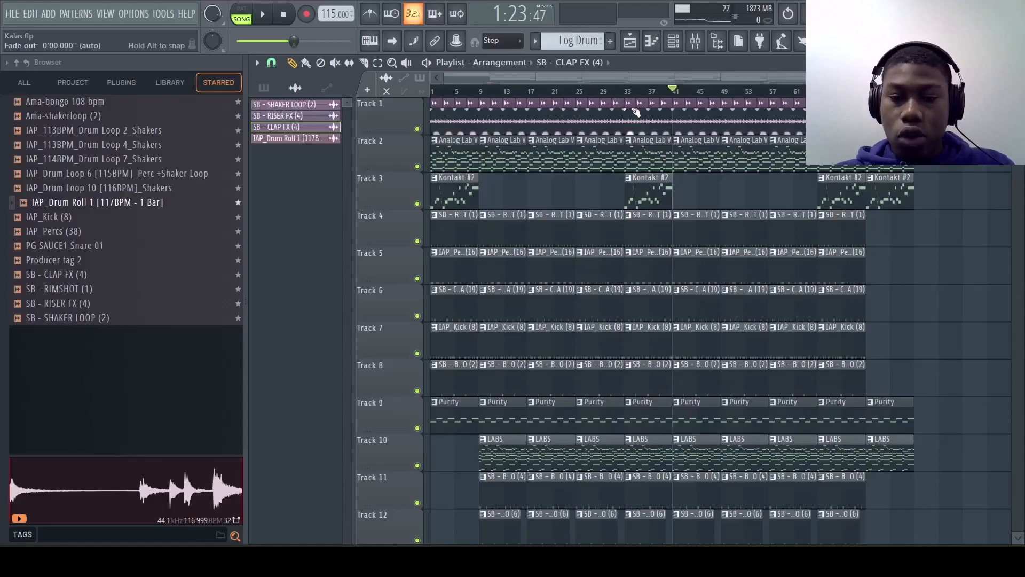
{"action": "scroll", "coordinate": [748, 224], "scroll_direction": "down", "scroll_amount": 1}
{"action": "scroll", "coordinate": [747, 223], "scroll_direction": "right", "scroll_amount": 1}
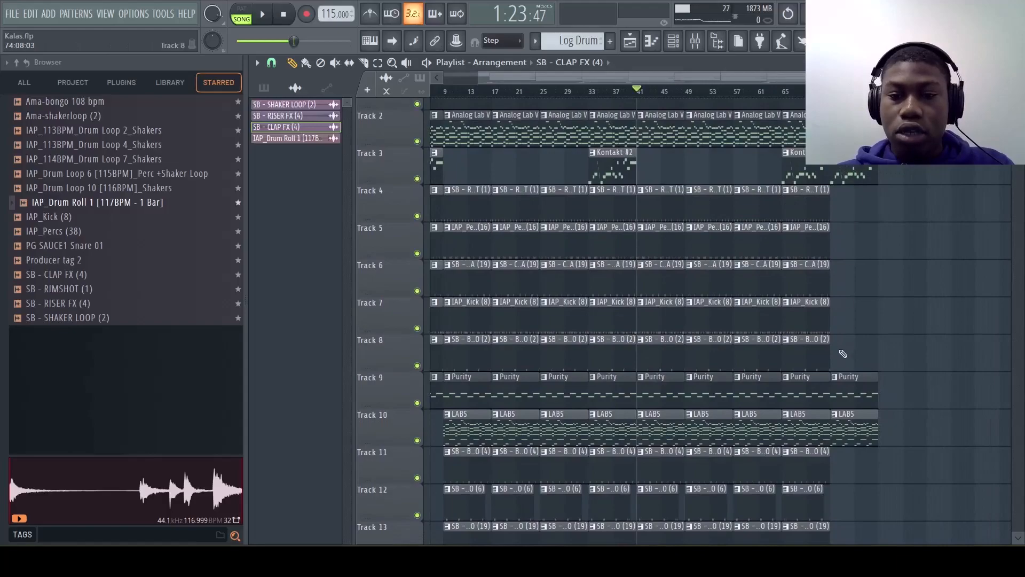
{"action": "scroll", "coordinate": [841, 354], "scroll_direction": "down", "scroll_amount": 3}
{"action": "scroll", "coordinate": [842, 354], "scroll_direction": "left", "scroll_amount": 1}
{"action": "scroll", "coordinate": [843, 353], "scroll_direction": "up", "scroll_amount": 3}
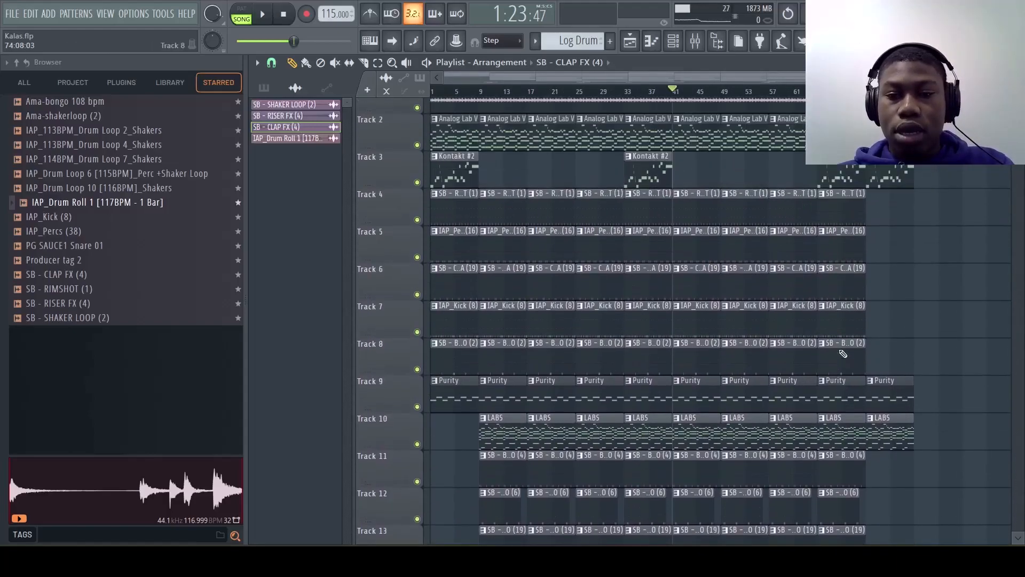